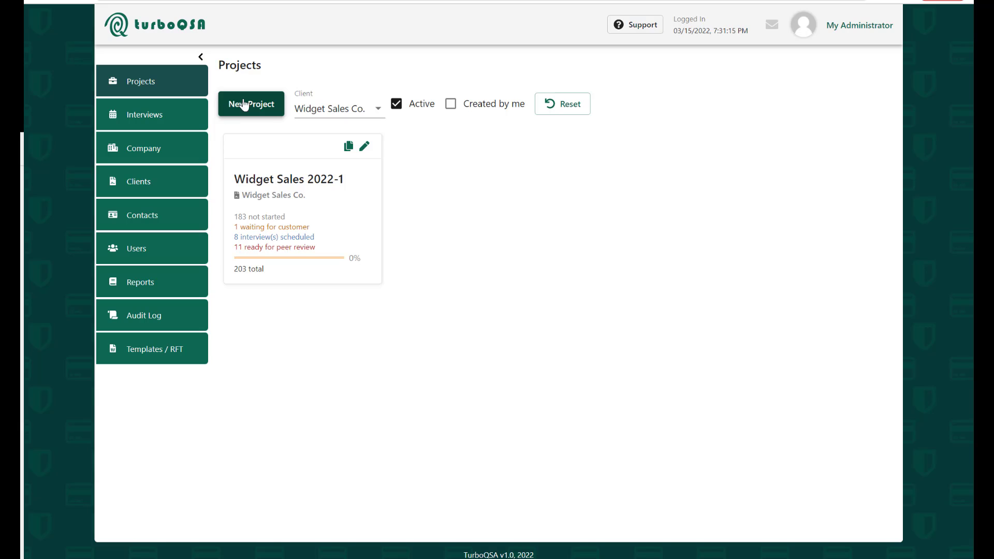
pyautogui.click(334, 107)
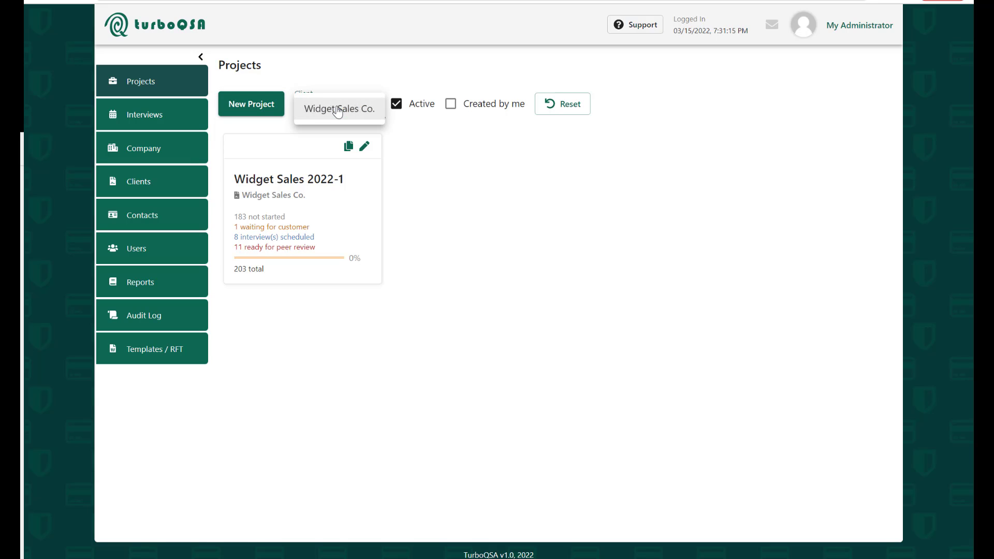
pyautogui.click(337, 86)
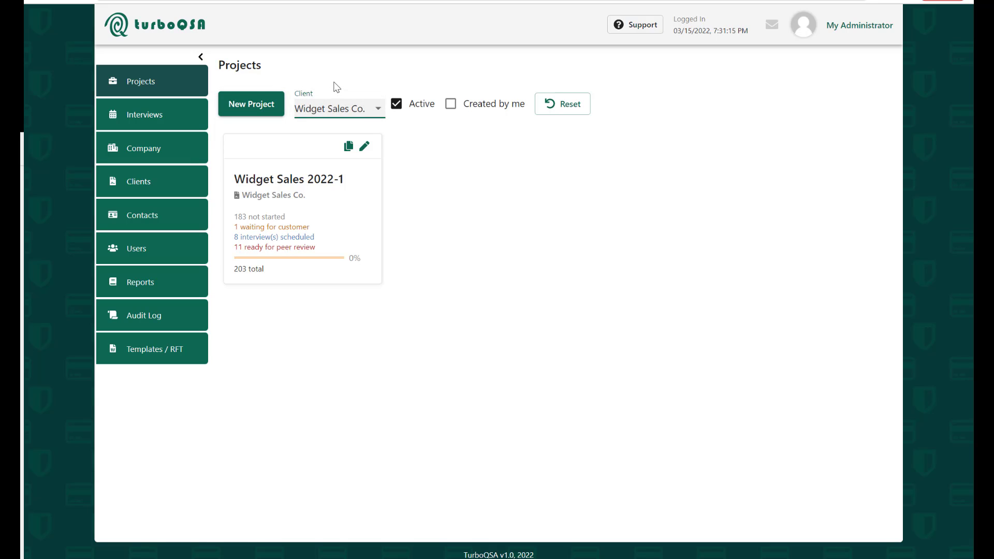
pyautogui.click(381, 107)
pyautogui.click(362, 106)
# - Start a new project and choose Turbo Hardware Store as its client
pyautogui.click(250, 104)
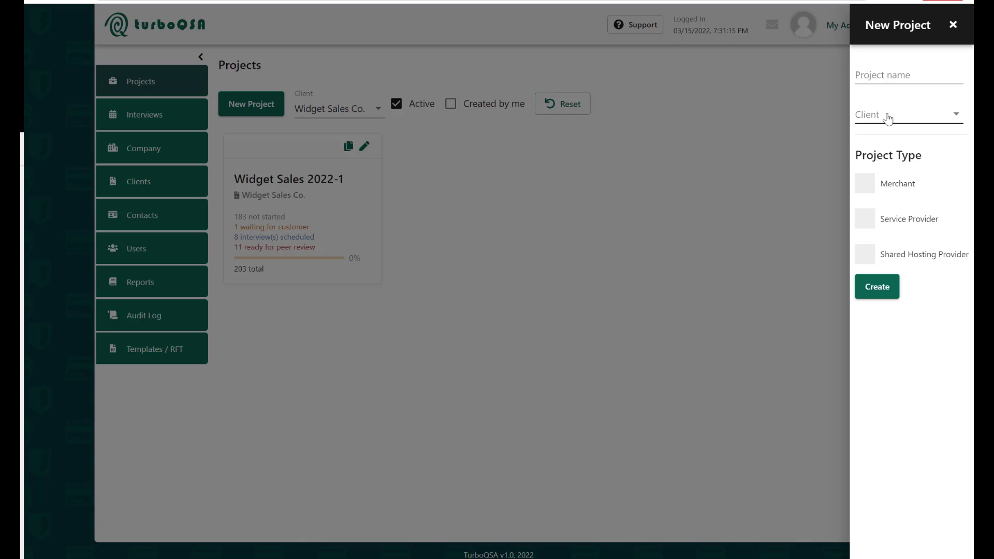
pyautogui.click(889, 70)
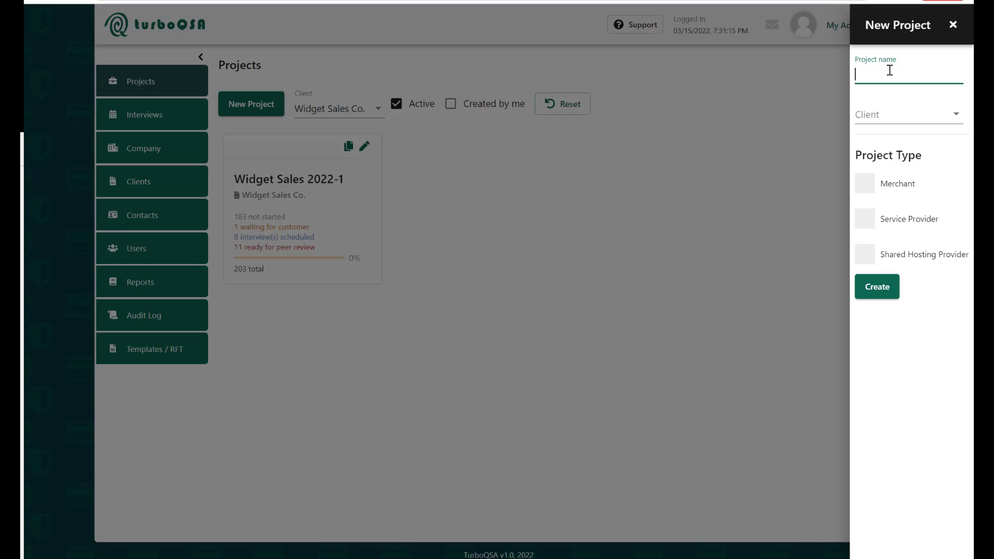
pyautogui.click(875, 115)
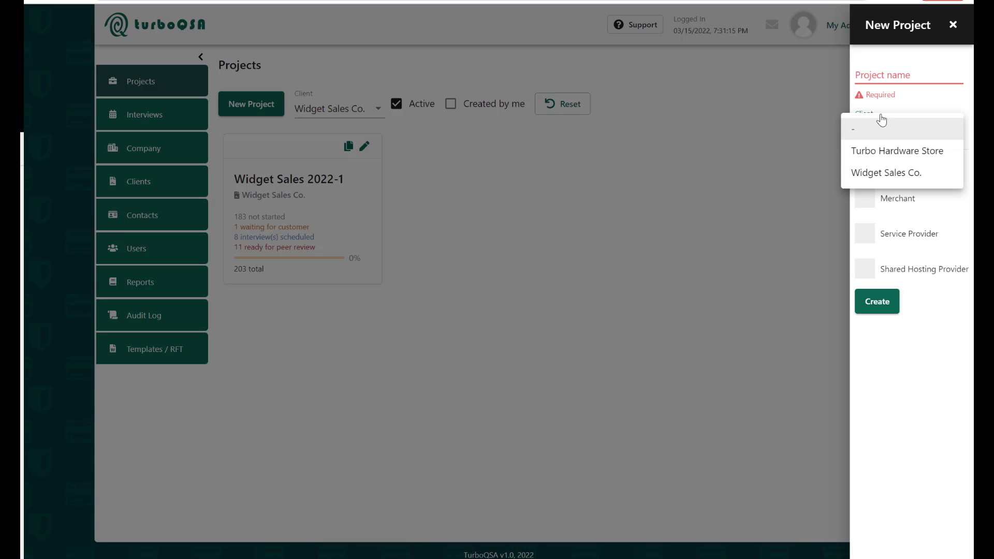
pyautogui.click(874, 153)
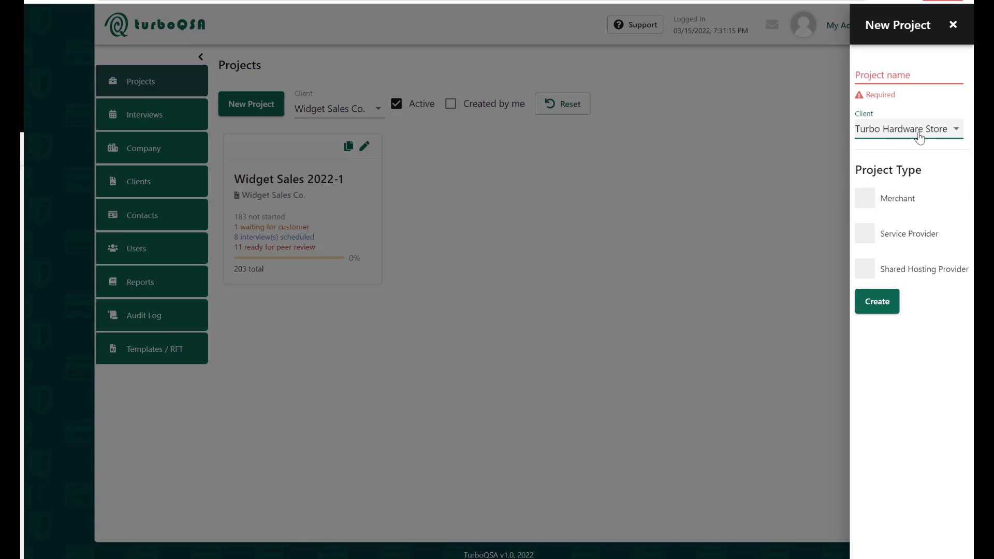
# - Name the project "Turbo Hardware Merchant ROC 22" and create it with the Merchant project type
pyautogui.click(886, 76)
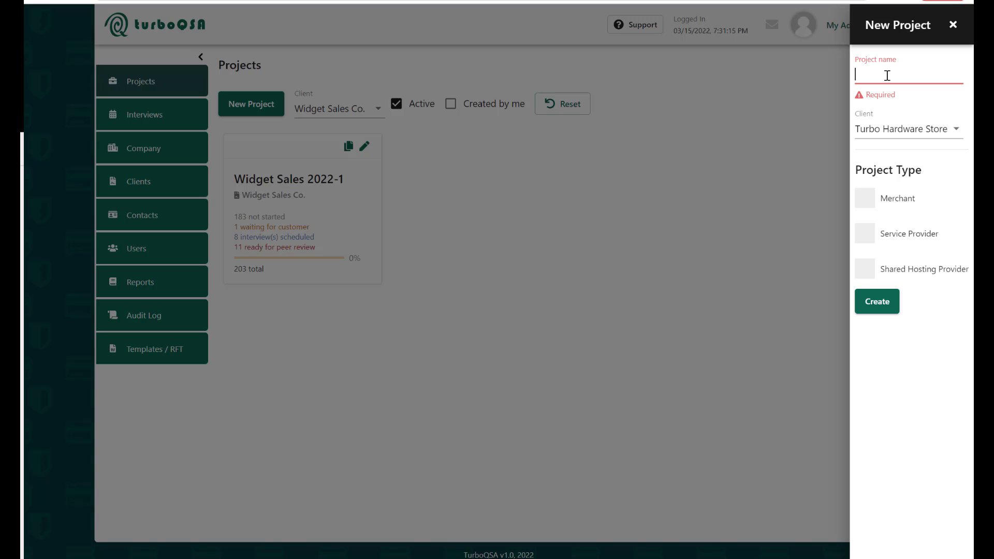
pyautogui.write('Tu')
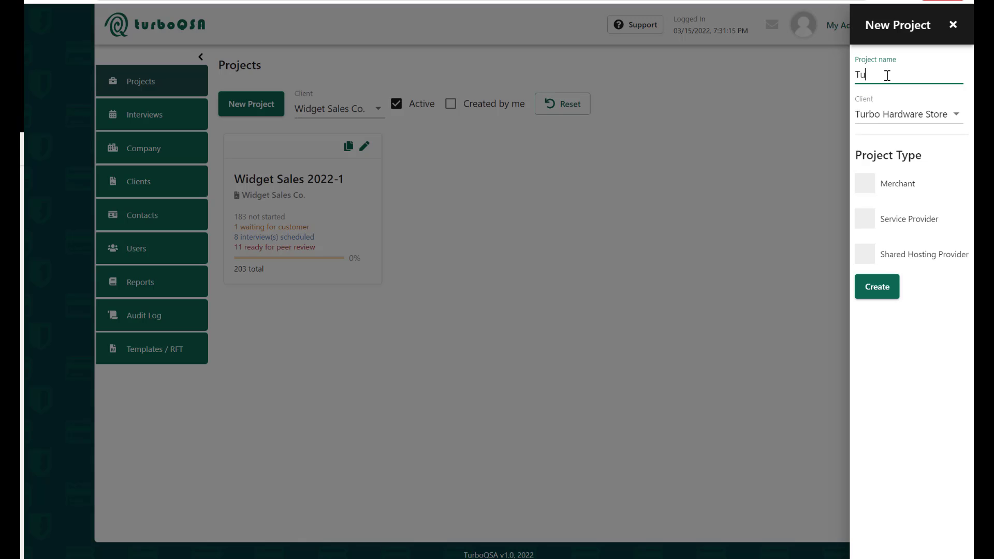
pyautogui.write('rbo Hardware M')
pyautogui.write('erchant ROC')
pyautogui.write(' 2022')
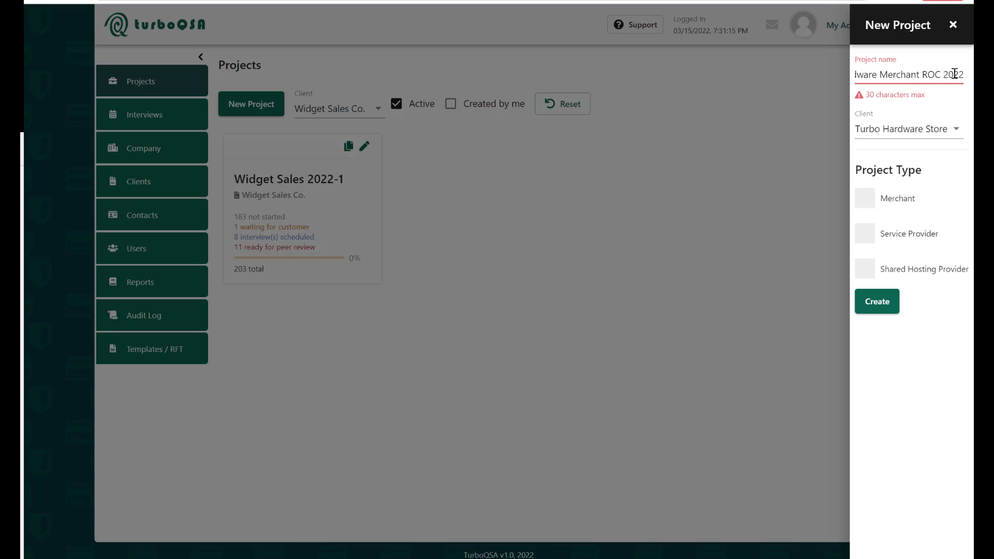
pyautogui.press('BackSpace')
pyautogui.press('BackSpace')
pyautogui.press('BackSpace')
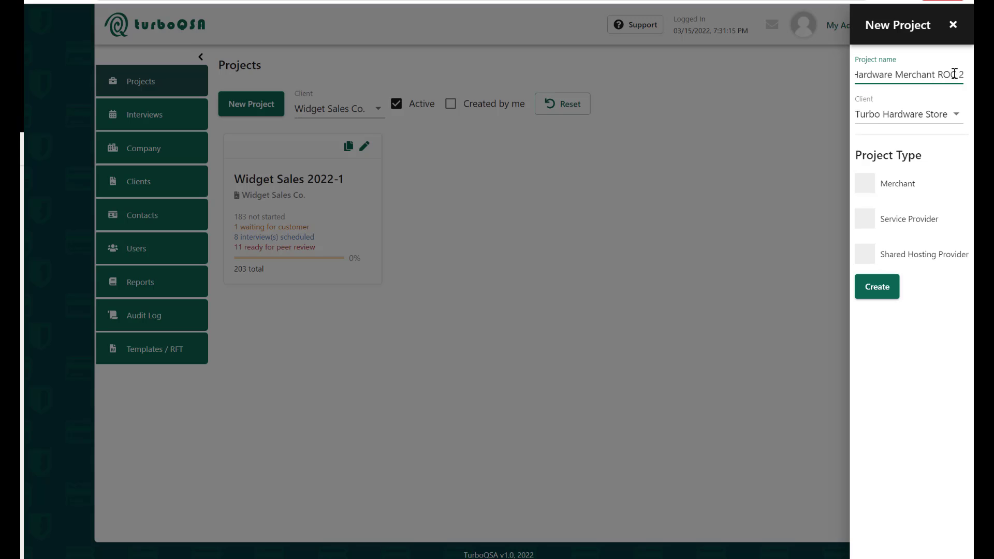
pyautogui.write('2')
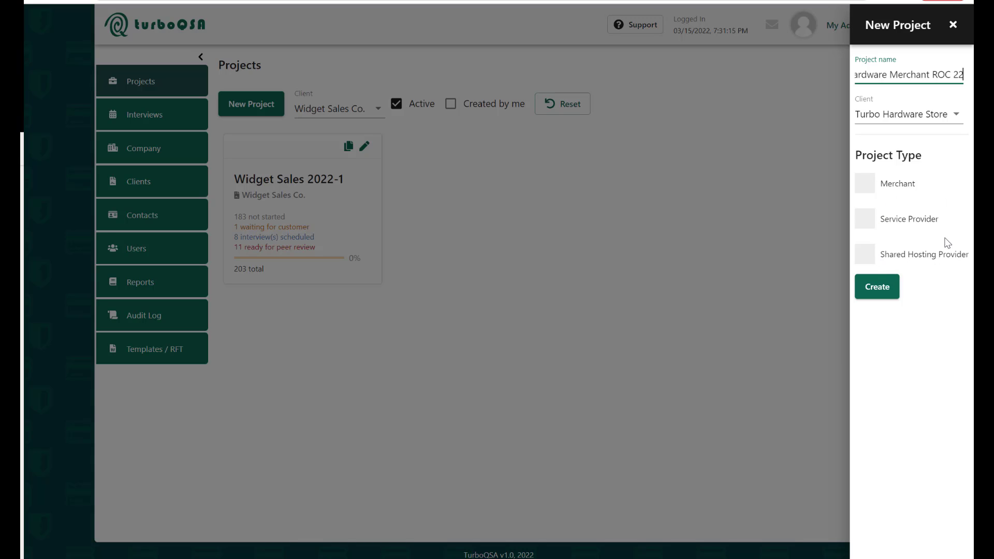
pyautogui.click(863, 187)
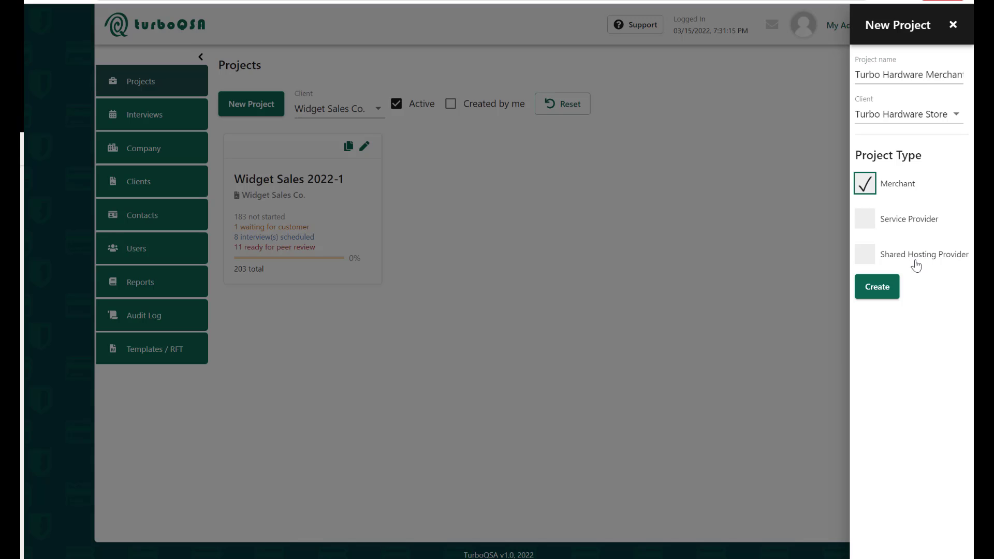
pyautogui.click(883, 289)
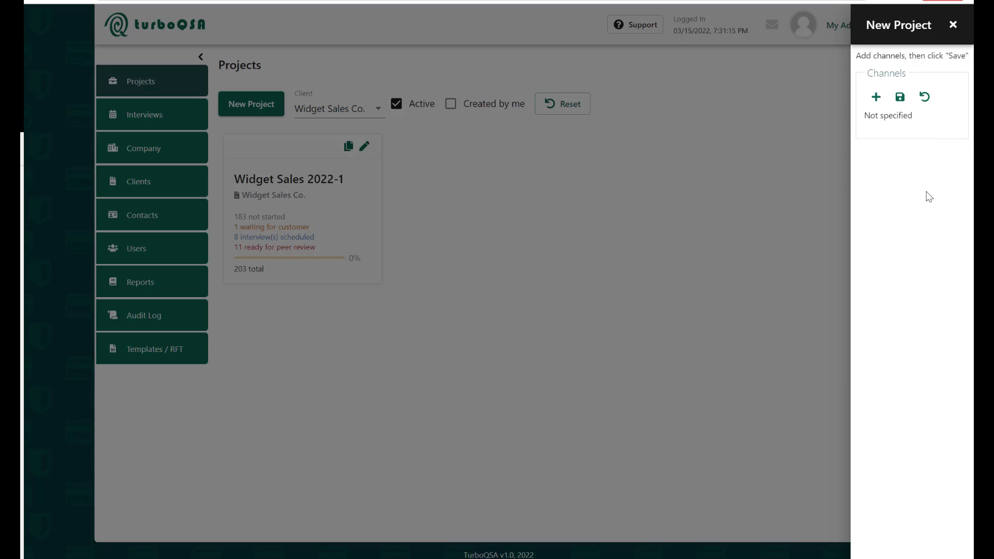
# - Add the preset E-Commerce and Card-present (face-to-face) payment channels to the new project
pyautogui.click(876, 101)
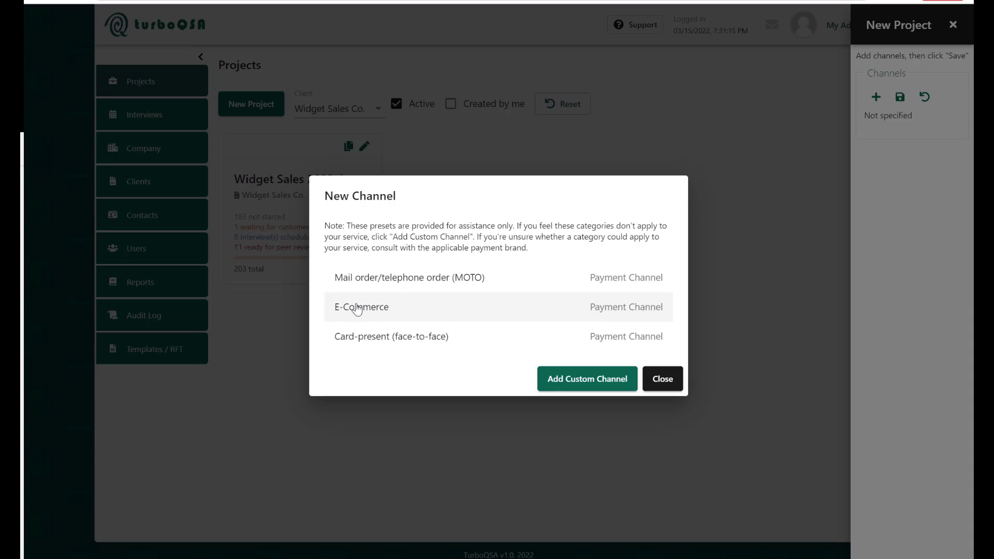
pyautogui.click(357, 308)
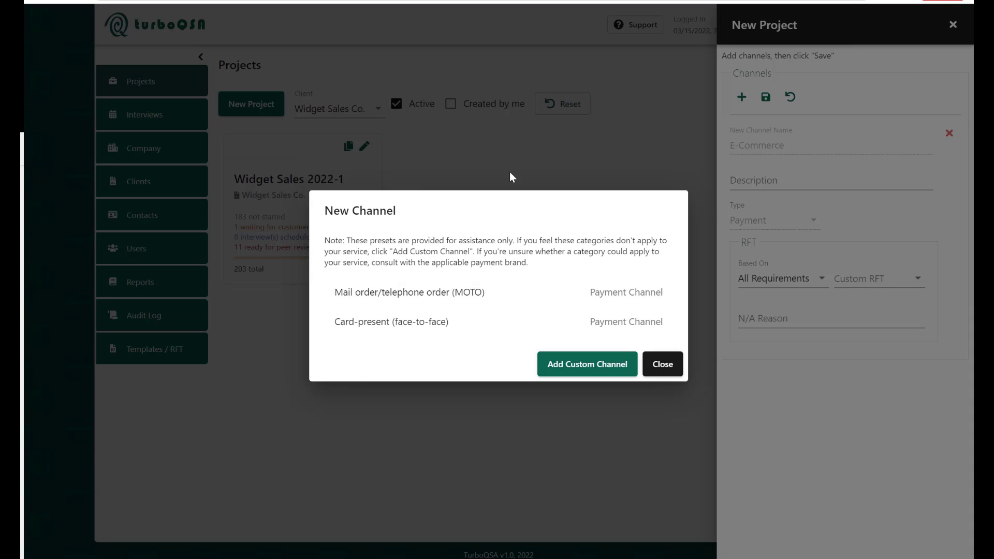
pyautogui.click(376, 325)
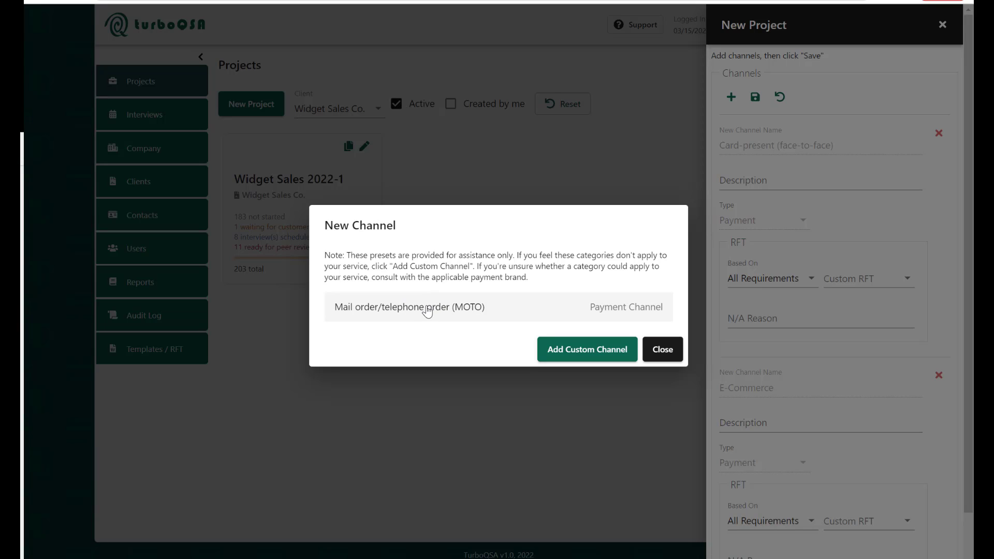
# - Add a custom channel to the project and remove it from the channel list again
pyautogui.click(555, 354)
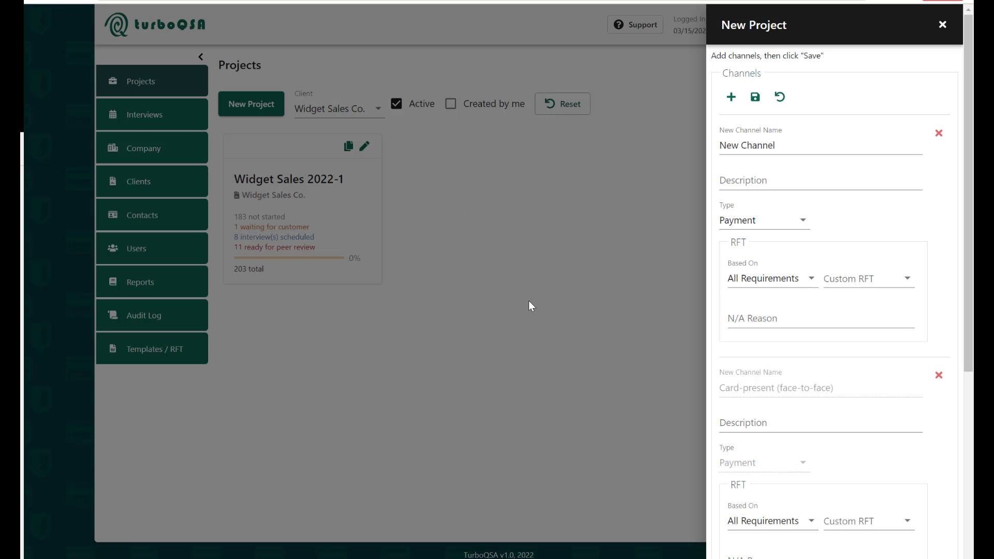
pyautogui.scroll(-5, 807, 279)
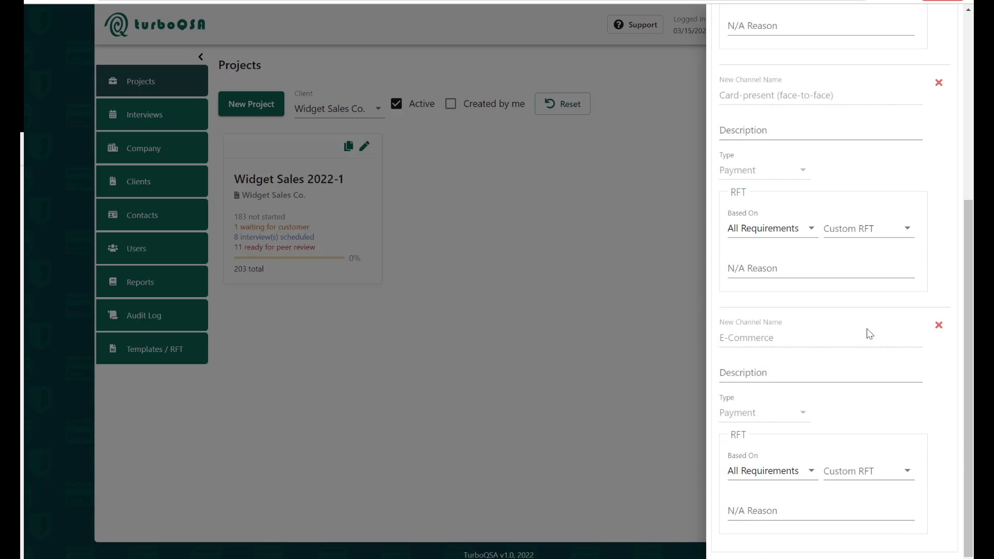
pyautogui.scroll(1, 877, 337)
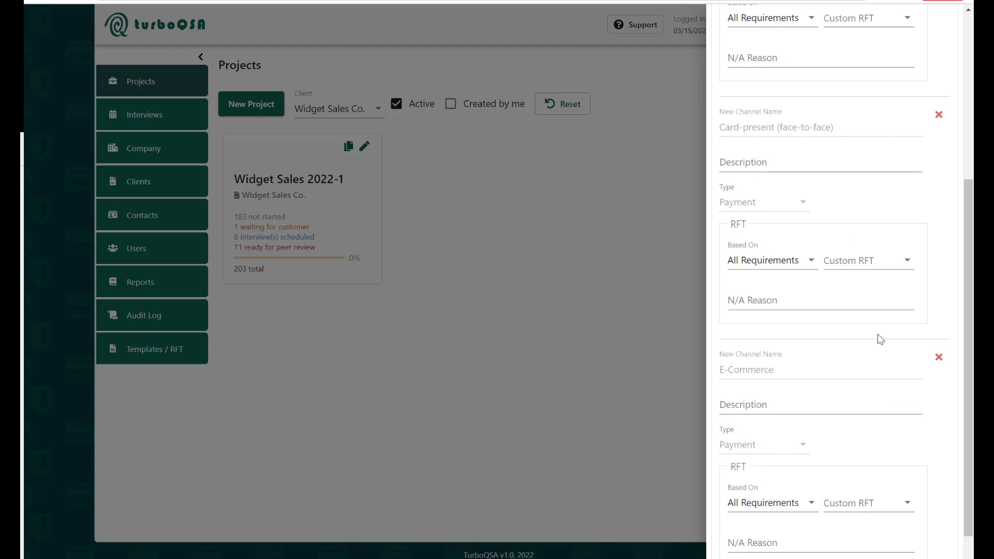
pyautogui.scroll(6, 877, 336)
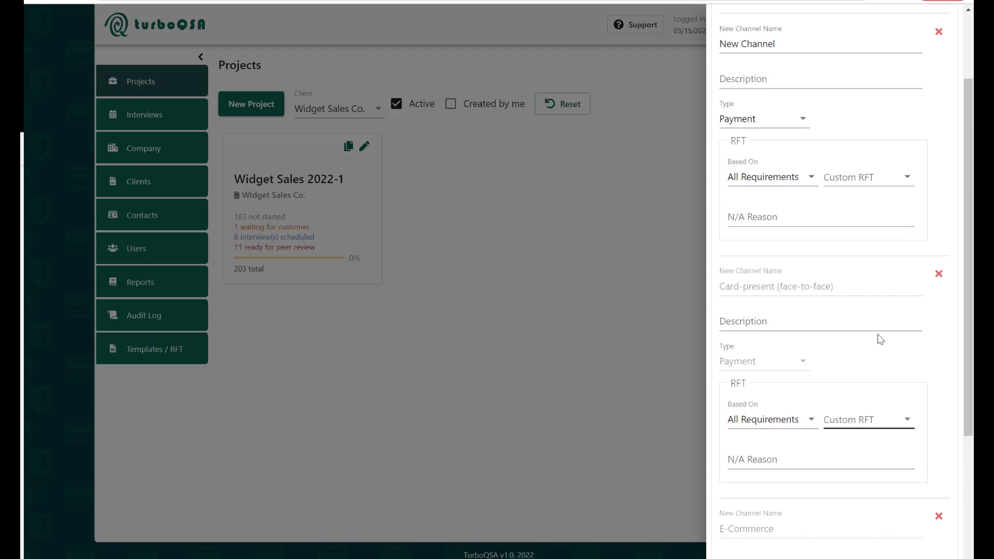
pyautogui.scroll(1, 878, 338)
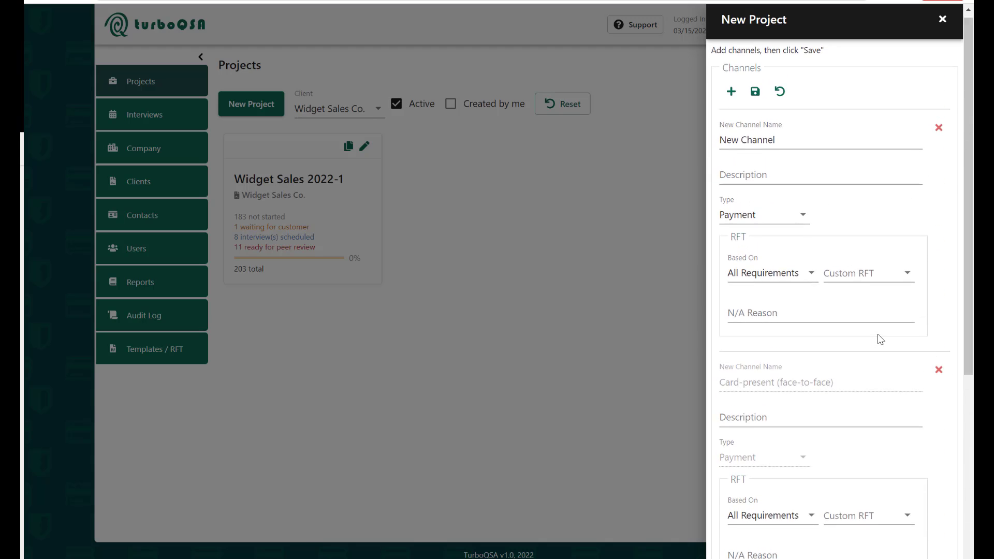
pyautogui.click(938, 132)
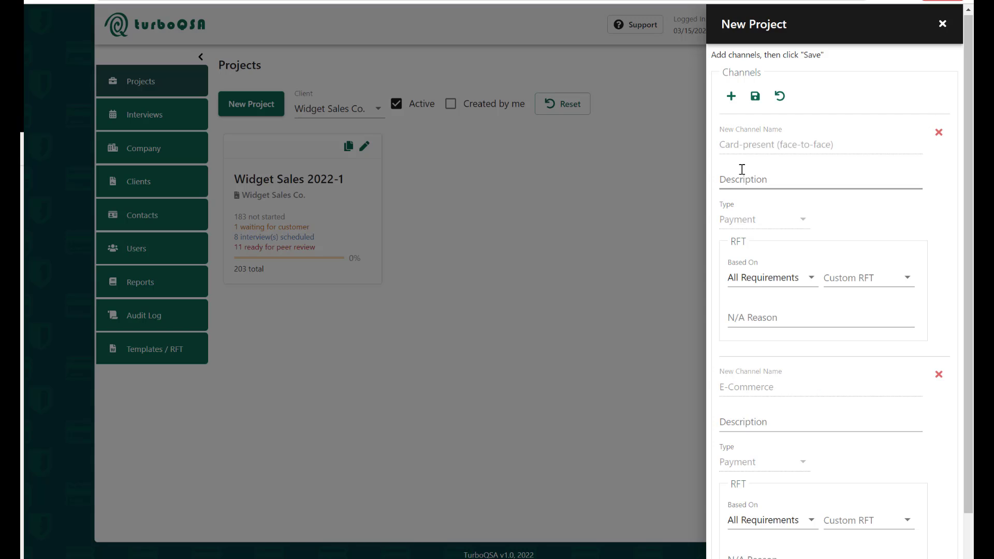
# - Describe the Card-present channel as "50 Retail Stores Selling Hardware" and base its RFT on P2PE
pyautogui.scroll(-1, 778, 203)
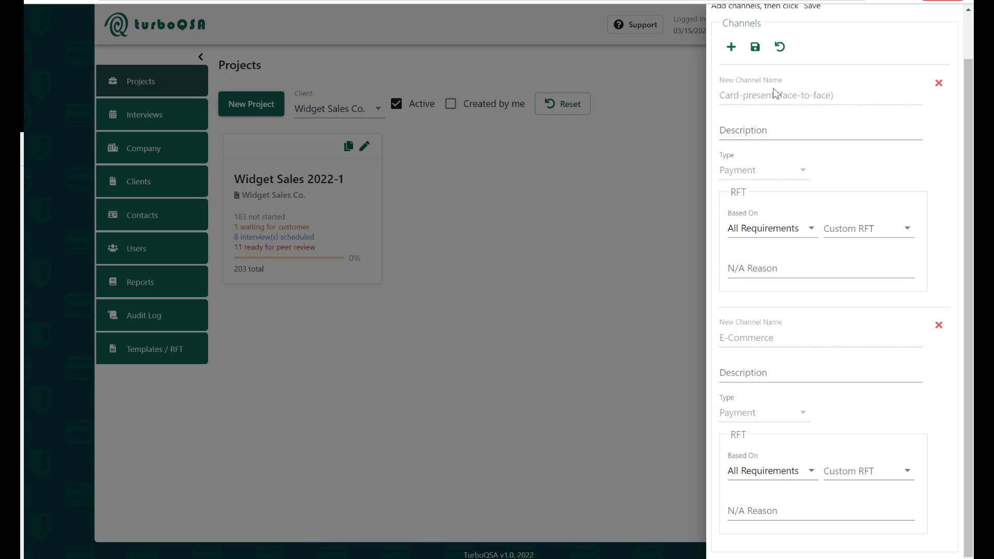
pyautogui.click(752, 127)
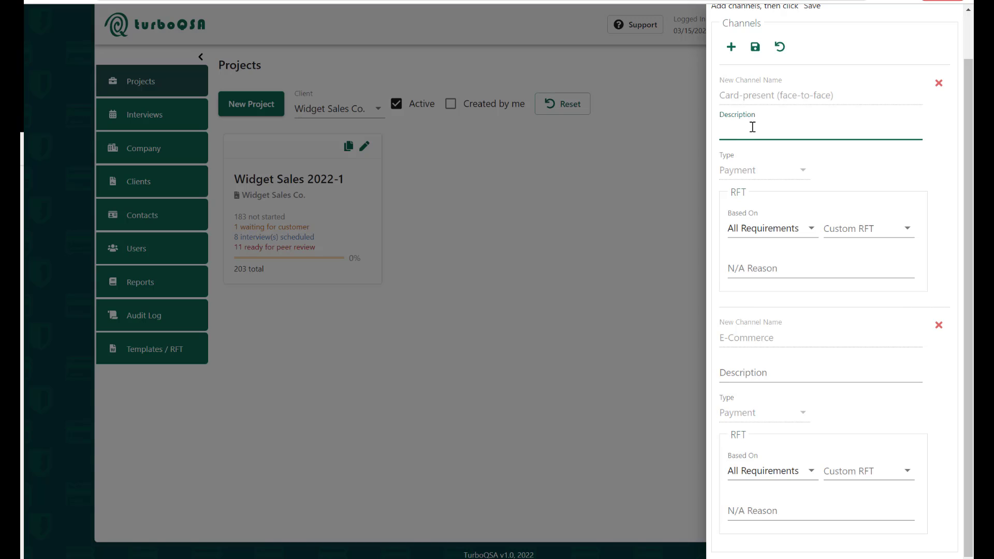
pyautogui.write('50 Retail Stores Selling Hardware')
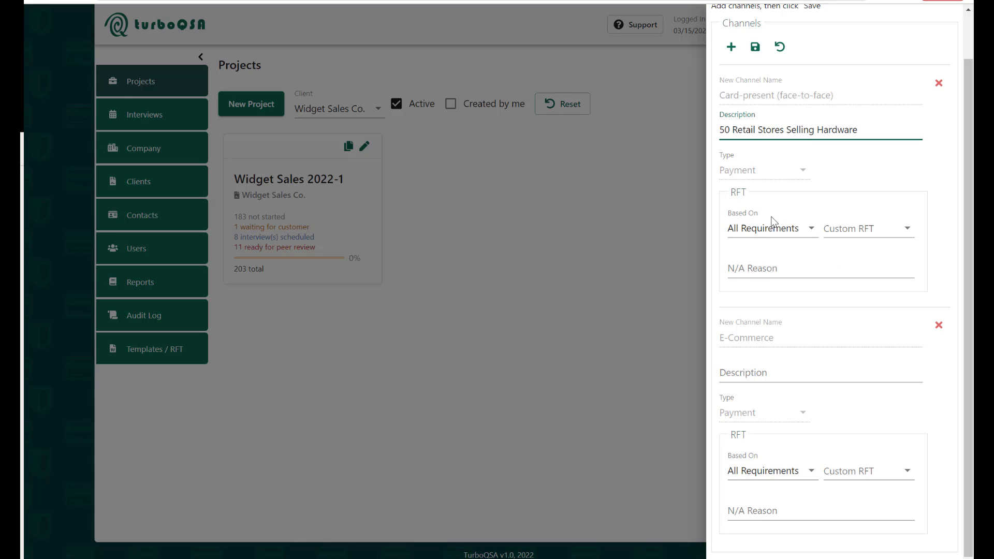
pyautogui.click(756, 231)
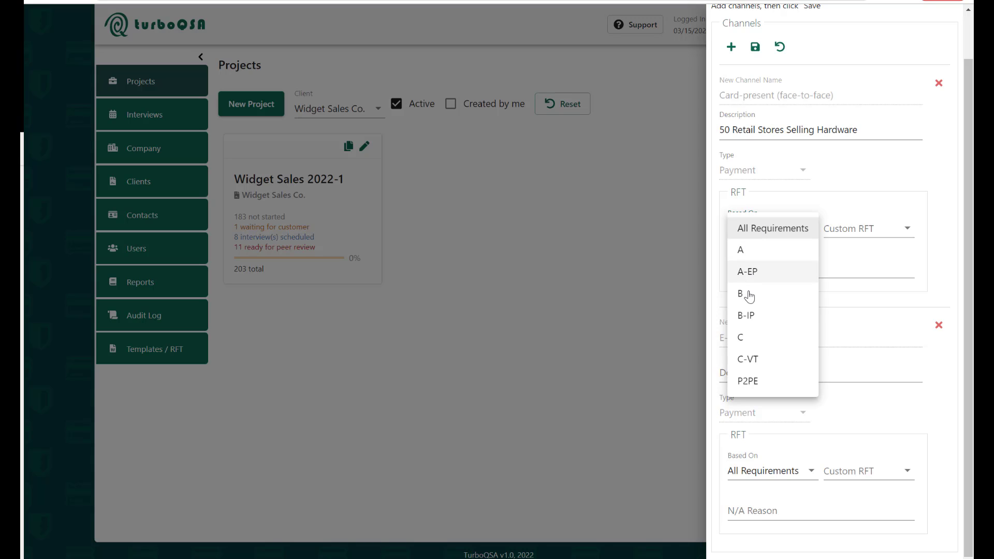
pyautogui.click(749, 381)
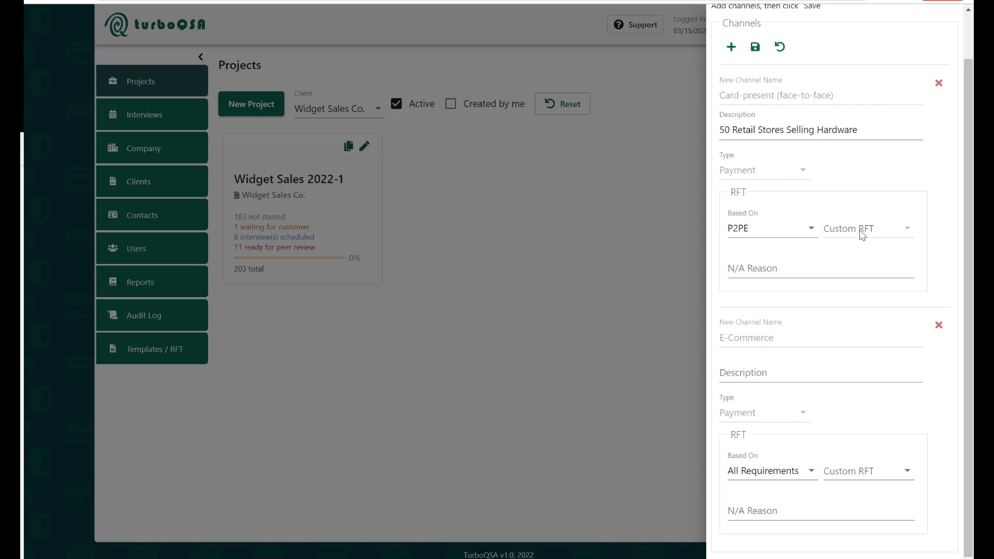
# - Set the Card-present channel's N/A reason to "Not Applicable - Turbo Hardware is using a PCI Validated P2PE Solution."
pyautogui.rightClick(791, 260)
pyautogui.click(731, 262)
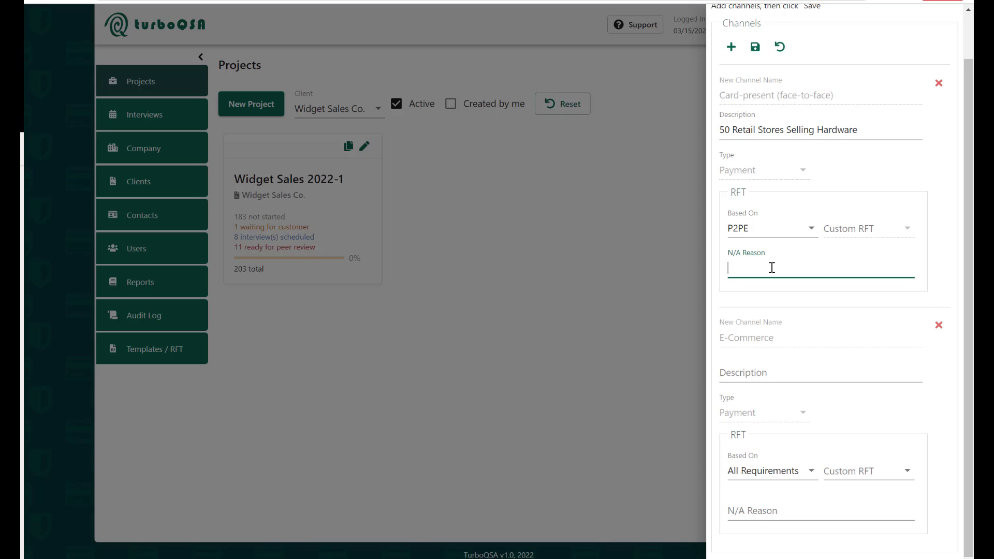
pyautogui.write('Not Applicable - TurboH')
pyautogui.press('BackSpace')
pyautogui.write('Hardware is using ')
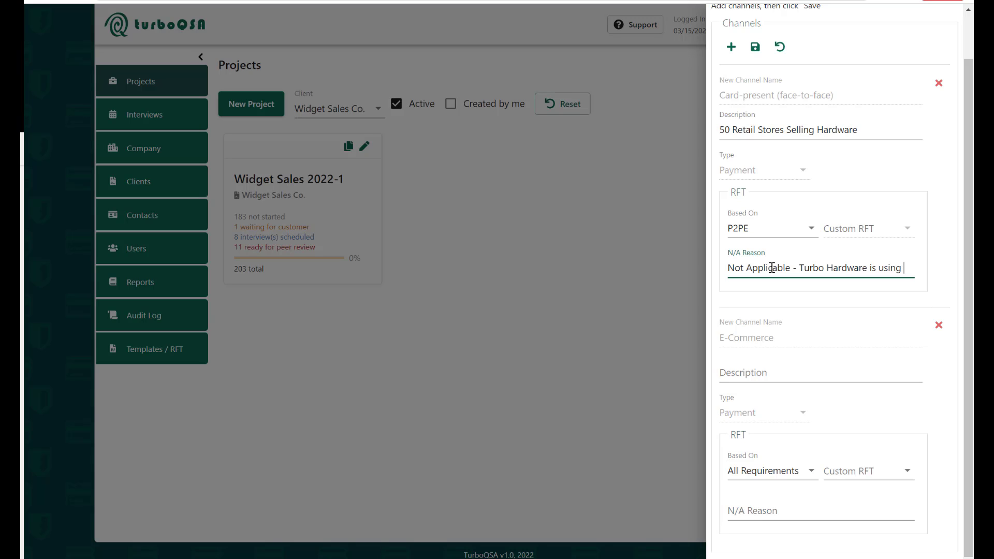
pyautogui.write('a P')
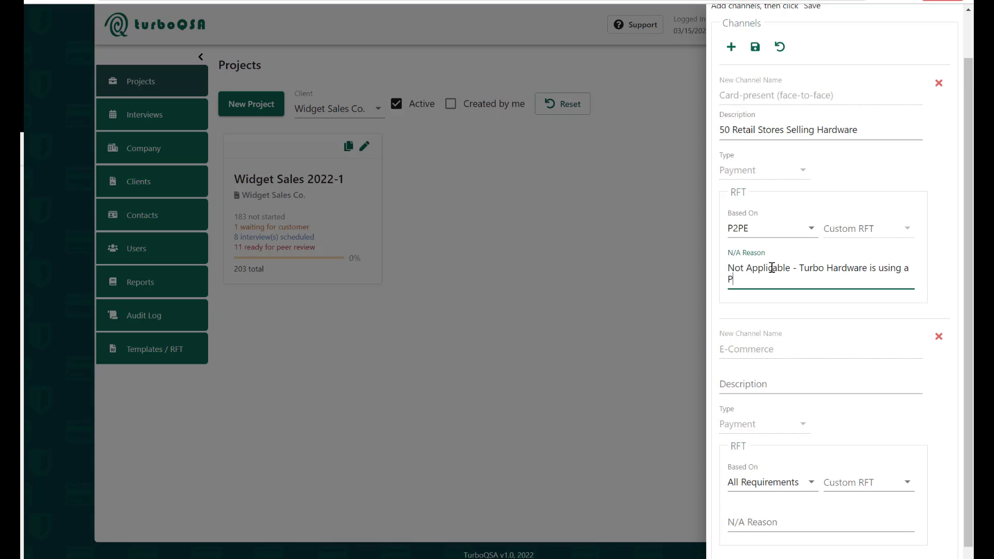
pyautogui.write('CI Validated ')
pyautogui.write('P2PE')
pyautogui.write(' Sol')
pyautogui.write('l')
pyautogui.write('uti')
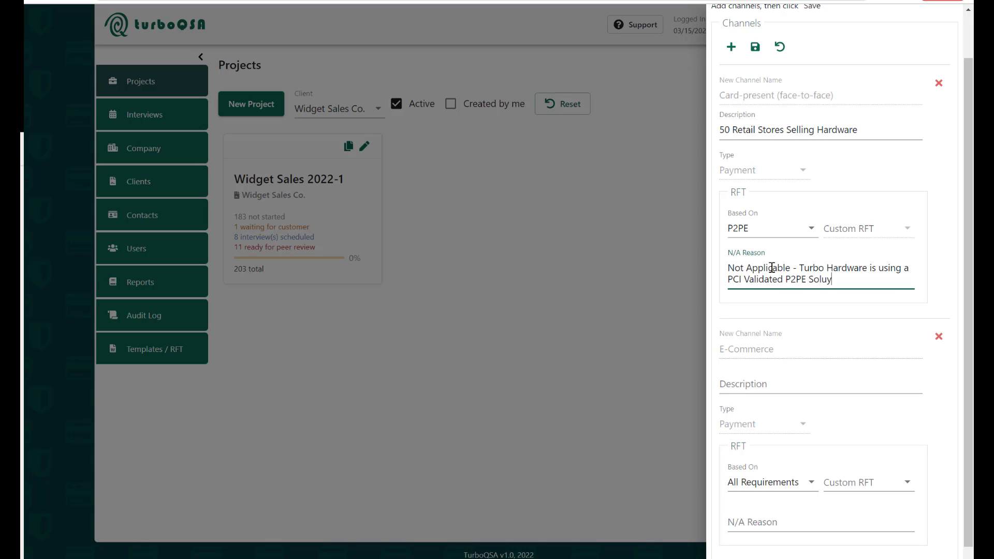
pyautogui.press('BackSpace')
pyautogui.write('on')
pyautogui.press('BackSpace')
pyautogui.press('BackSpace')
pyautogui.write('ion')
# - Describe the E-Commerce channel as "Website Selling Hardware"
pyautogui.scroll(-1, 874, 221)
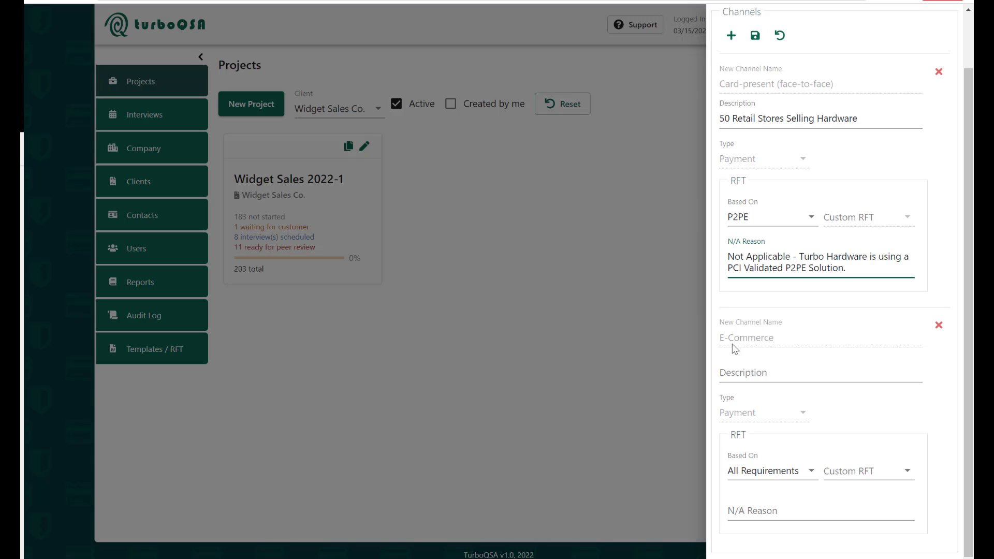
pyautogui.click(747, 339)
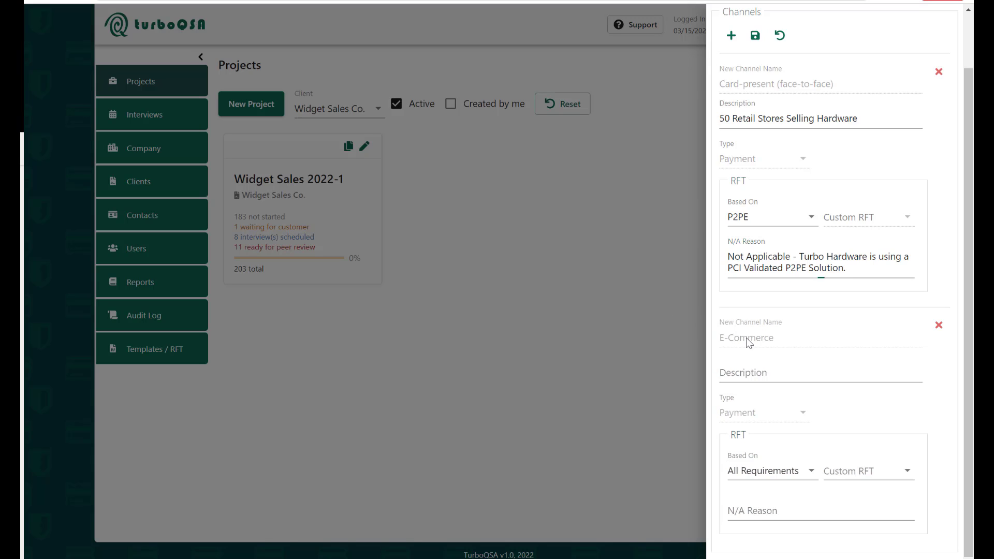
pyautogui.click(735, 368)
pyautogui.write('Website')
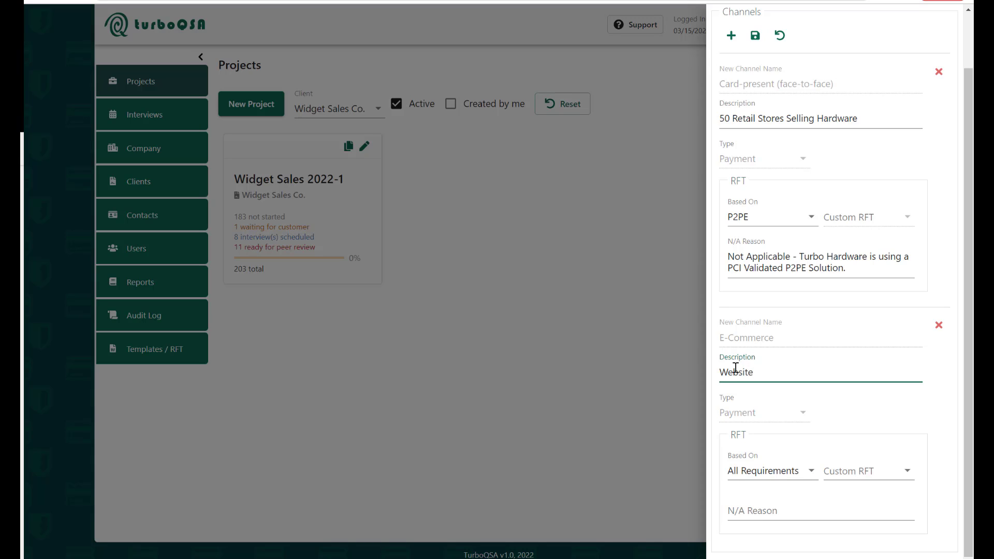
pyautogui.write(' Selling Hardware')
pyautogui.click(757, 414)
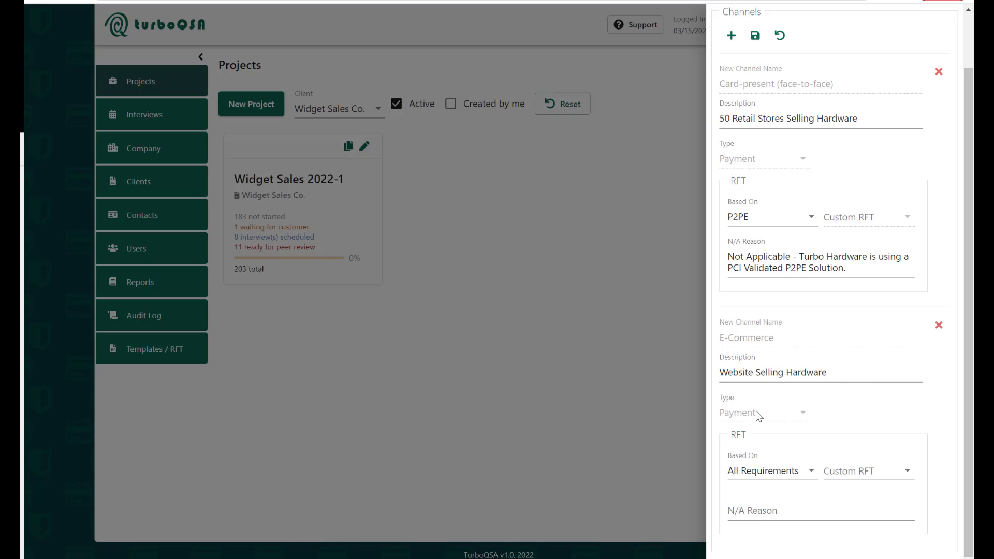
# - Check the custom RFT options for the E-Commerce channel and base its RFT on A
pyautogui.click(841, 468)
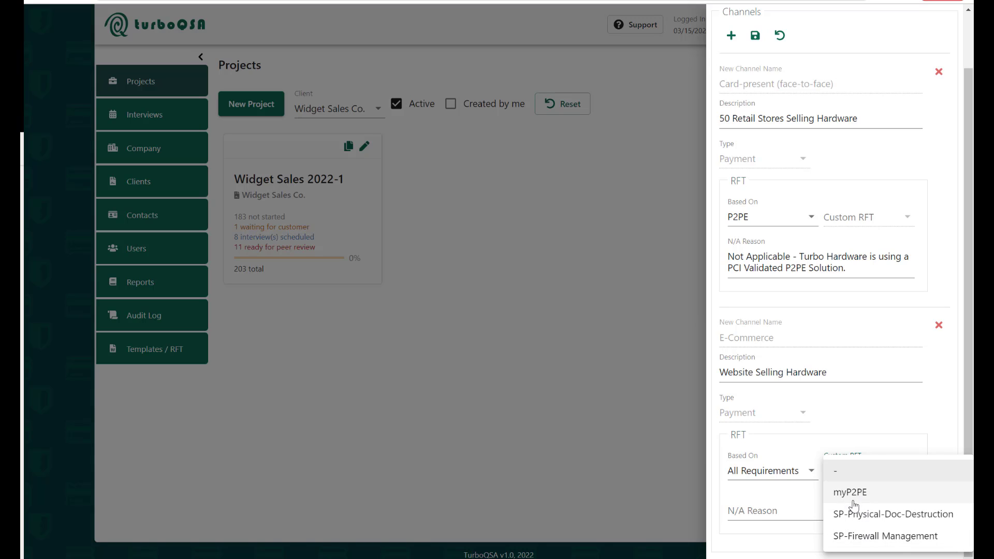
pyautogui.click(845, 429)
pyautogui.click(772, 472)
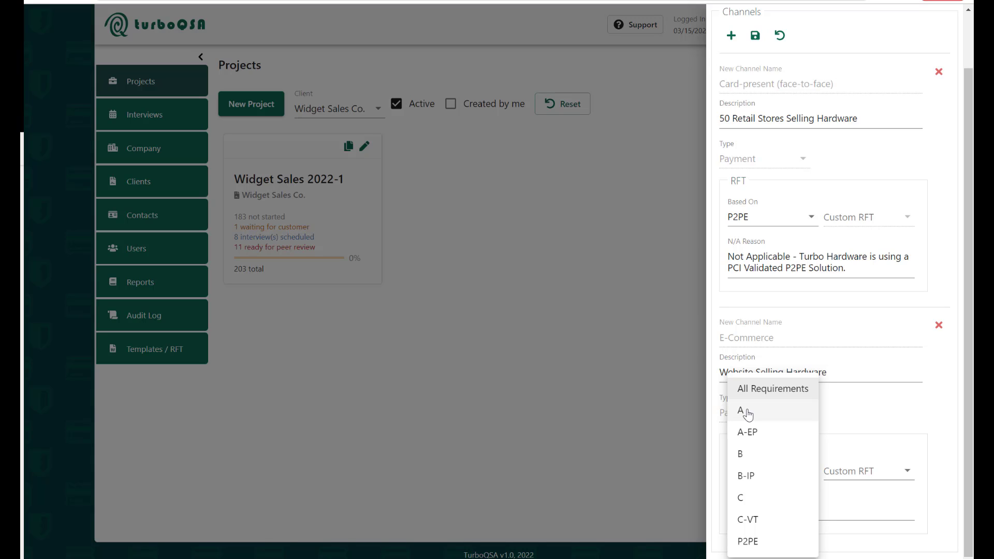
pyautogui.click(747, 412)
# - Set the E-Commerce channel's N/A reason to "Not Applicable - Turbo Hardware does a full redirect to Stripe." and save the channels
pyautogui.click(764, 515)
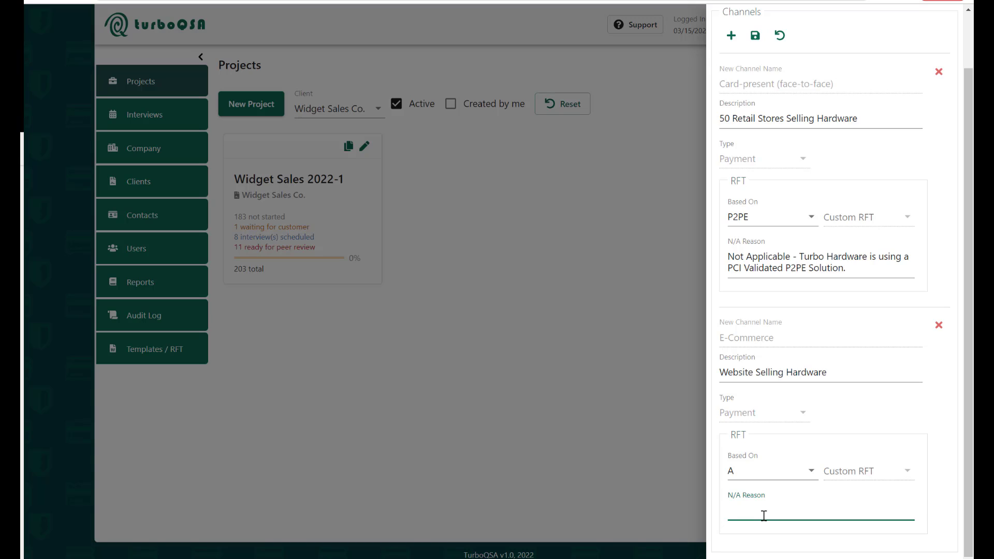
pyautogui.write('Not APplicable')
pyautogui.press('BackSpace')
pyautogui.press('BackSpace')
pyautogui.press('BackSpace')
pyautogui.press('BackSpace')
pyautogui.press('BackSpace')
pyautogui.press('BackSpace')
pyautogui.press('BackSpace')
pyautogui.press('BackSpace')
pyautogui.press('BackSpace')
pyautogui.write('pplicable - Turbo Hardware')
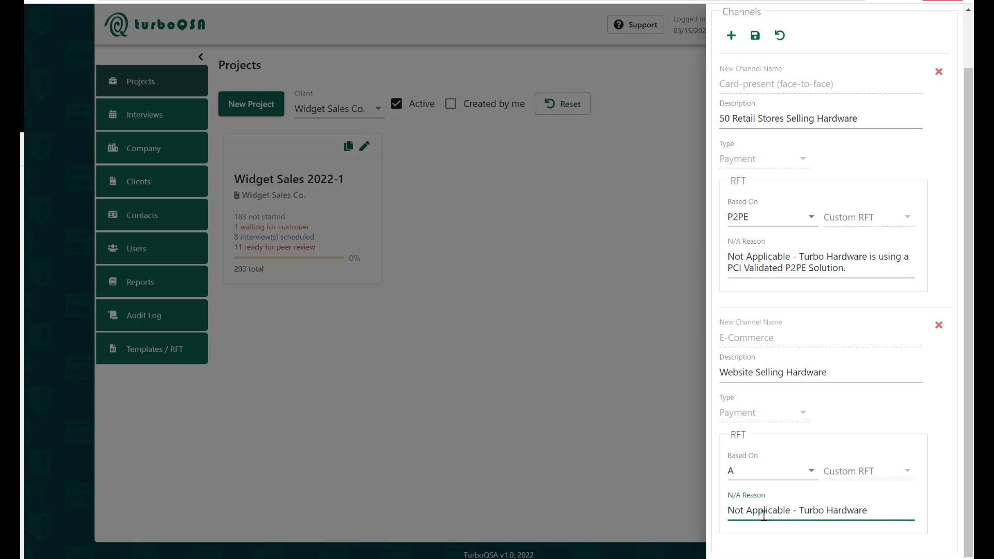
pyautogui.write(' does a full redirec')
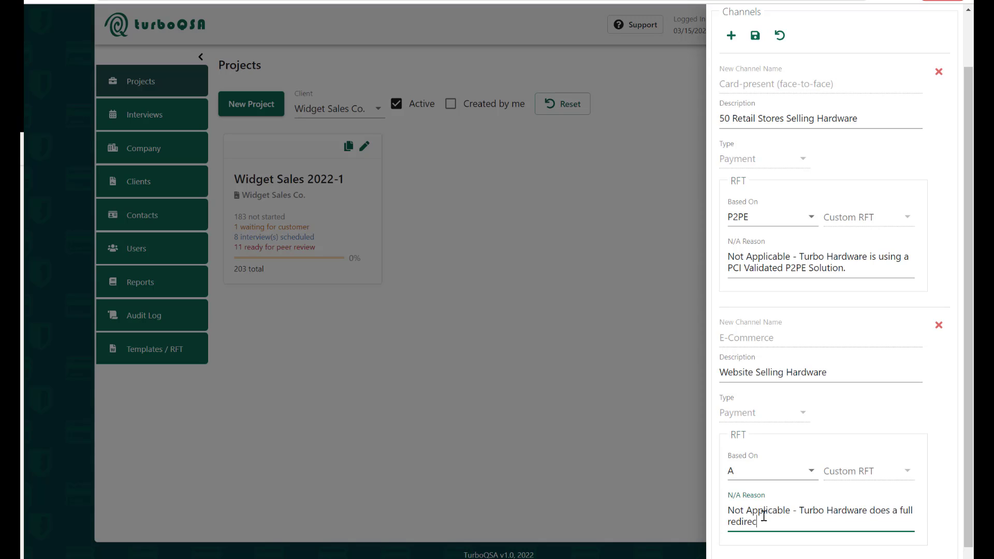
pyautogui.write('t to Stripe.')
pyautogui.scroll(-1, 764, 512)
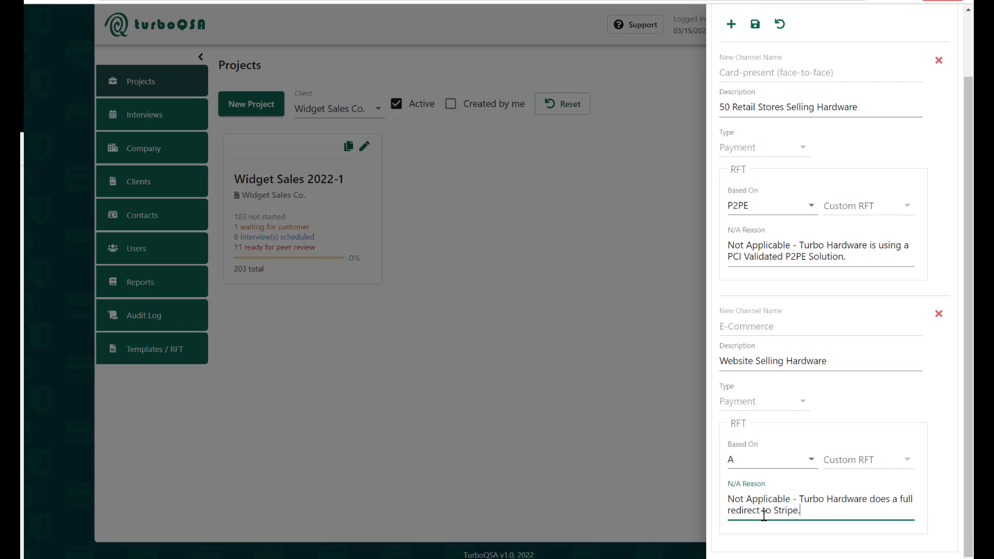
pyautogui.click(754, 24)
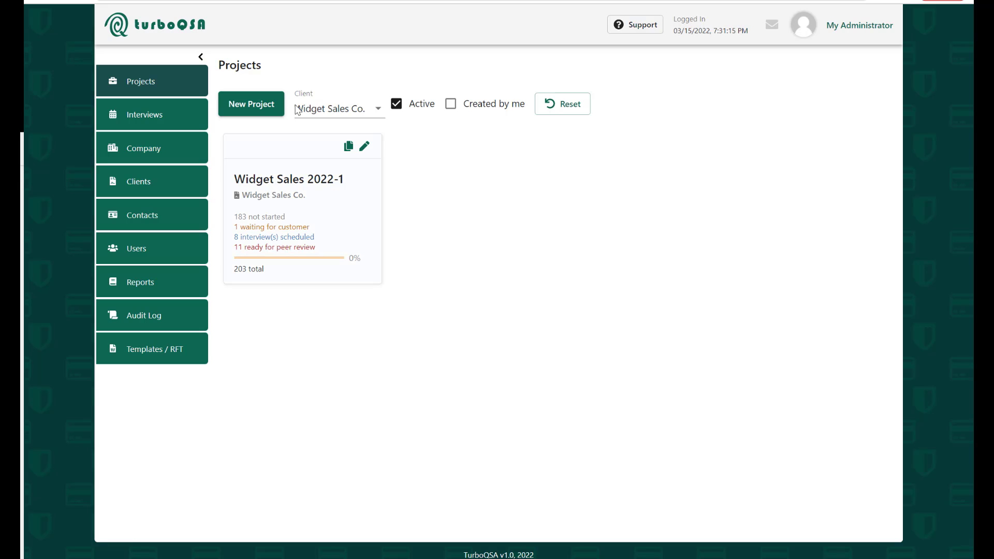
# - Reload the projects page and filter the project list by the client Turbo Hardware Store
pyautogui.click(333, 110)
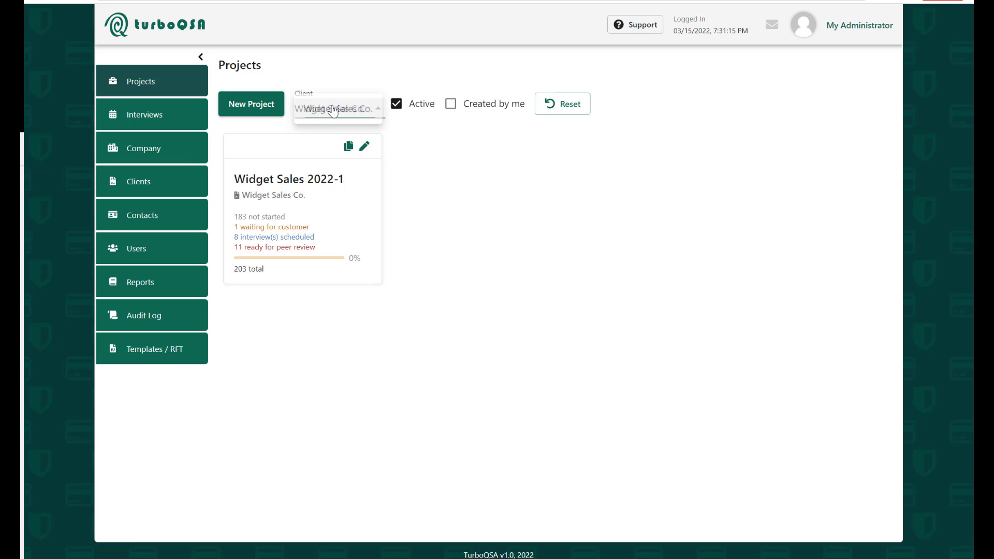
pyautogui.click(427, 178)
pyautogui.hotkey('ctrl', 'l')
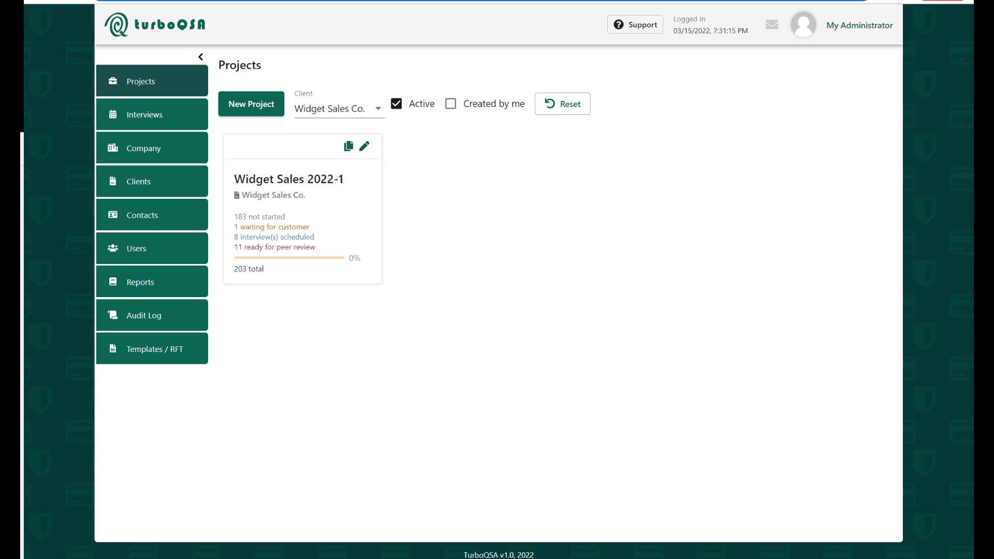
pyautogui.press('Return')
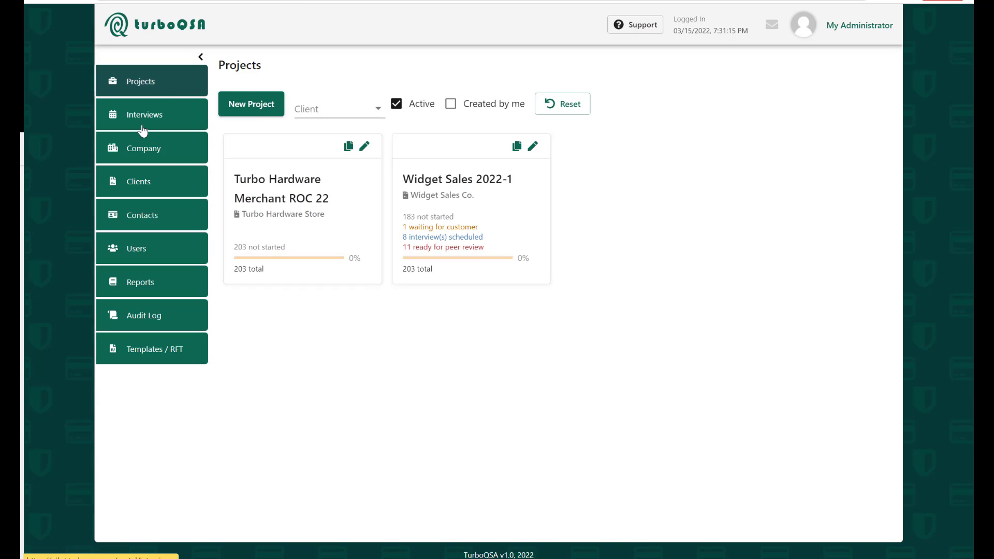
pyautogui.click(334, 113)
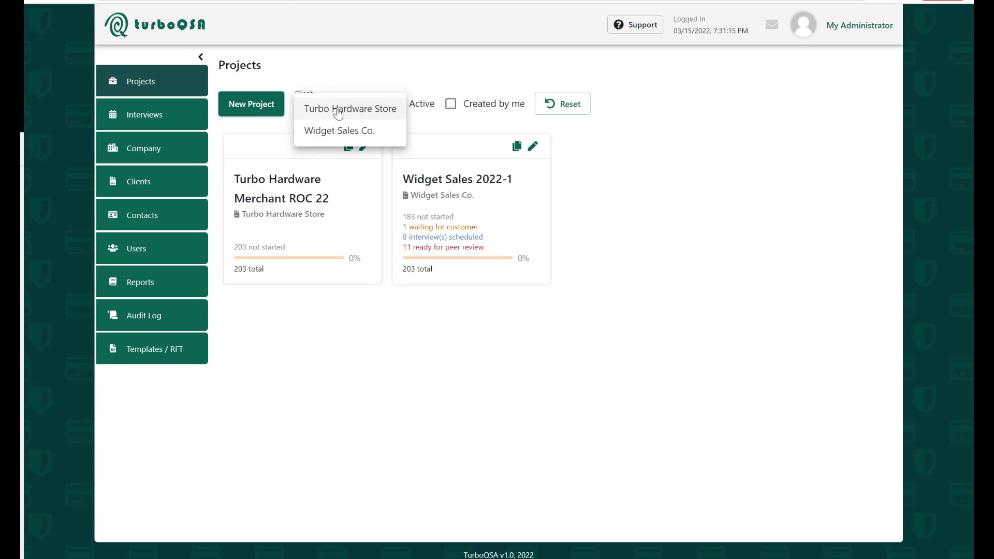
pyautogui.click(335, 108)
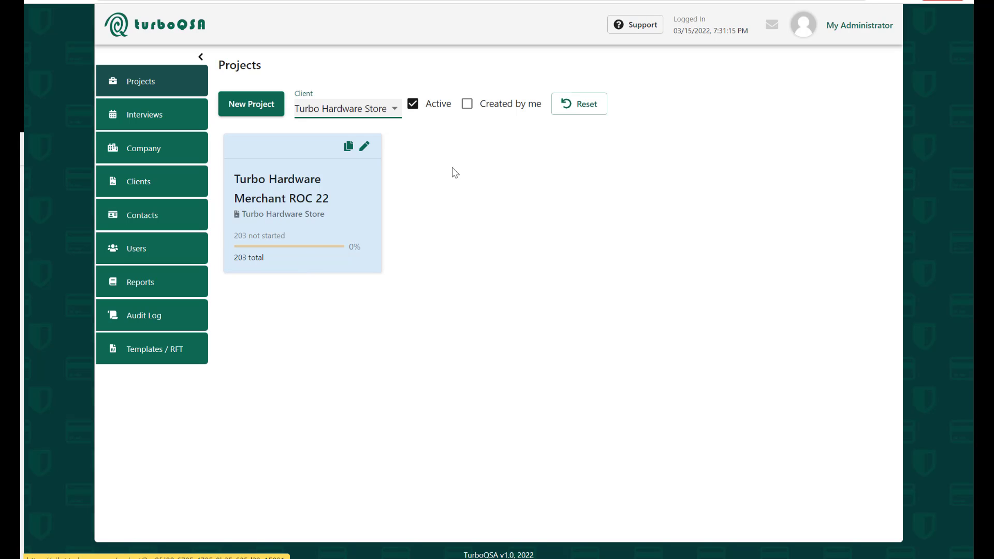
# - Try the Created by me and Active project filters, and restore the active Turbo Hardware Store view
pyautogui.click(492, 113)
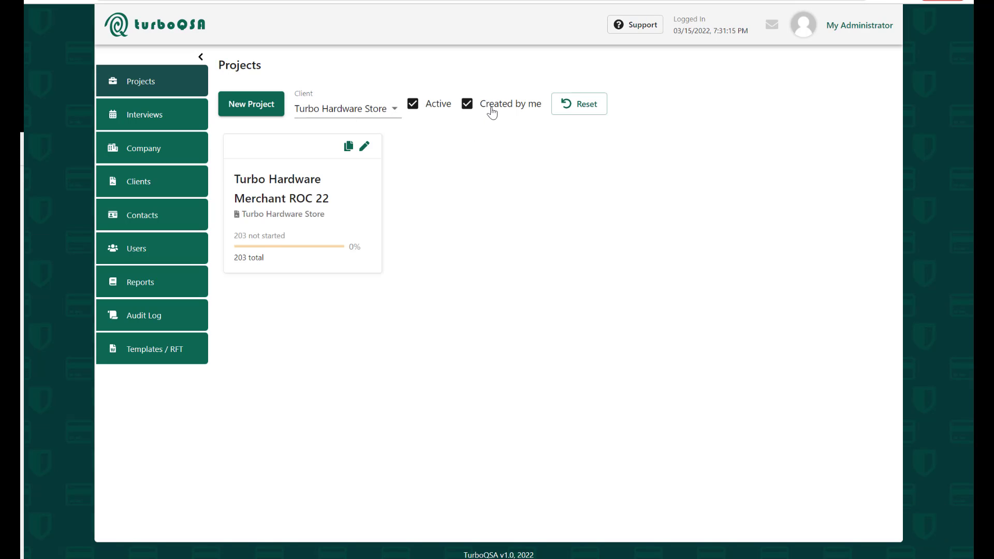
pyautogui.click(492, 113)
pyautogui.click(439, 106)
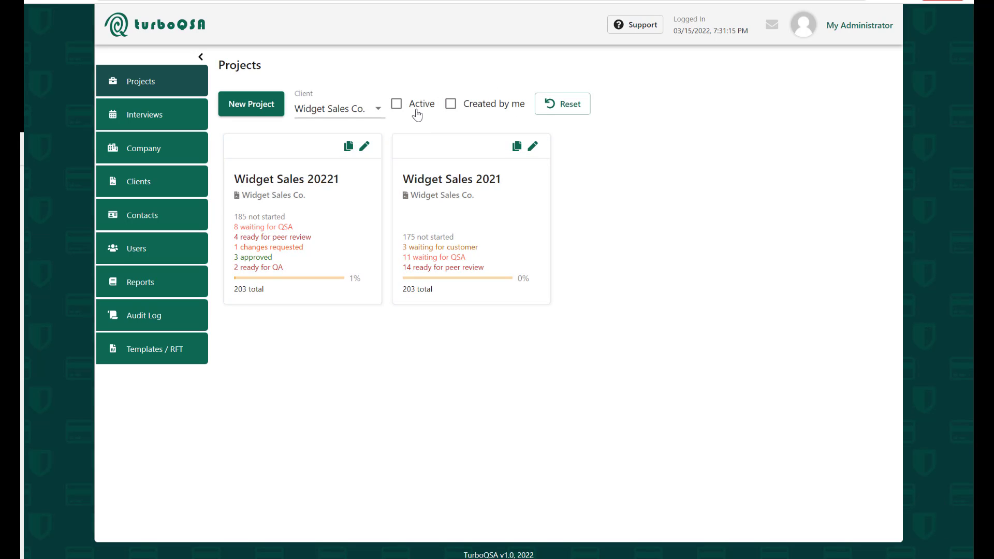
pyautogui.click(396, 105)
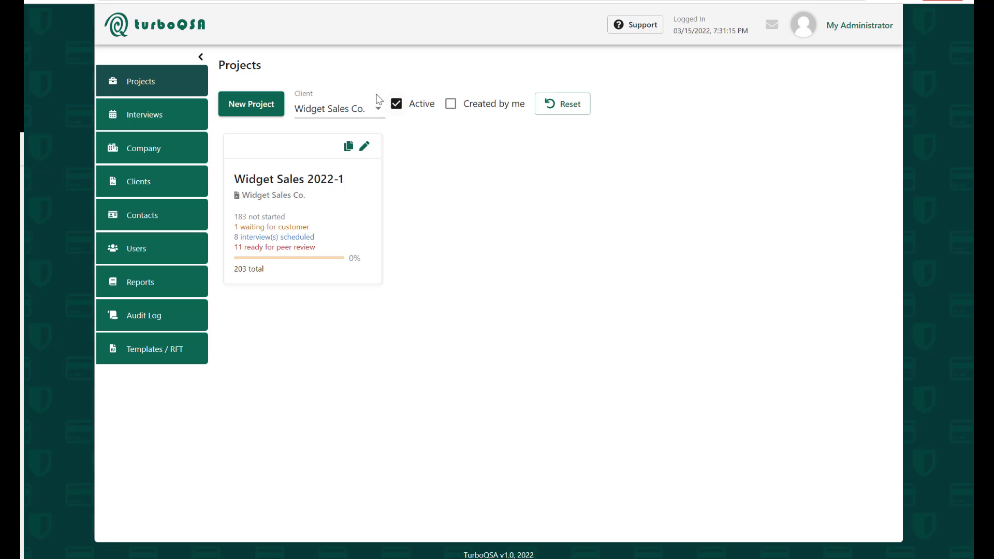
pyautogui.click(352, 108)
pyautogui.click(341, 88)
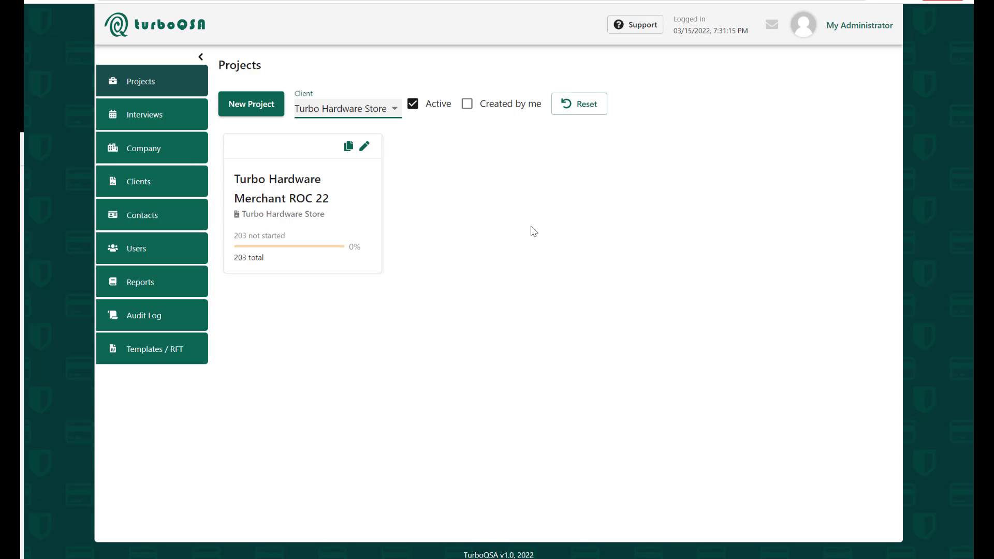
# - Create a Service Provider project named "SP Turbo Hardware" for the client Turbo Hardware Store
pyautogui.click(253, 105)
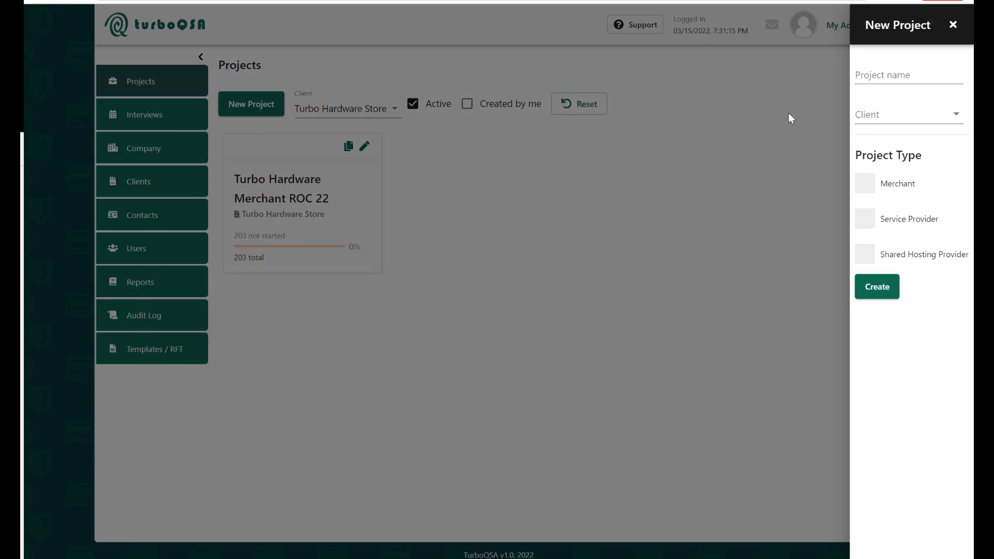
pyautogui.click(889, 73)
pyautogui.write('SP Turbo')
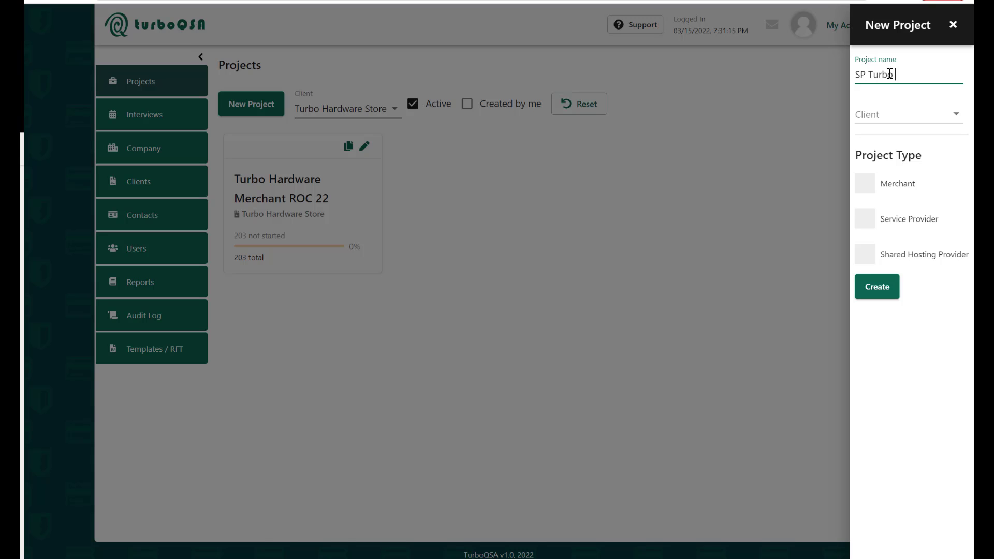
pyautogui.write(' Hardware')
pyautogui.click(875, 119)
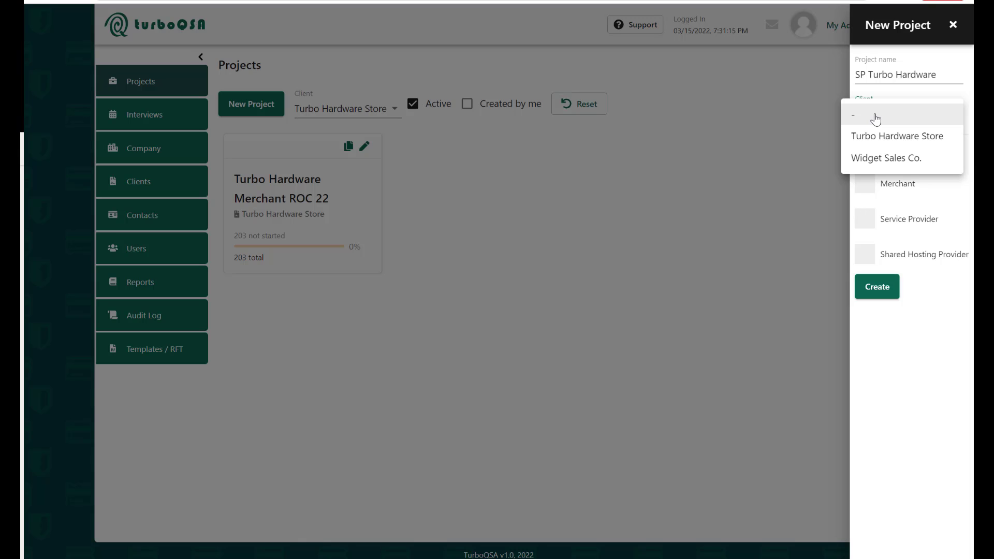
pyautogui.click(910, 136)
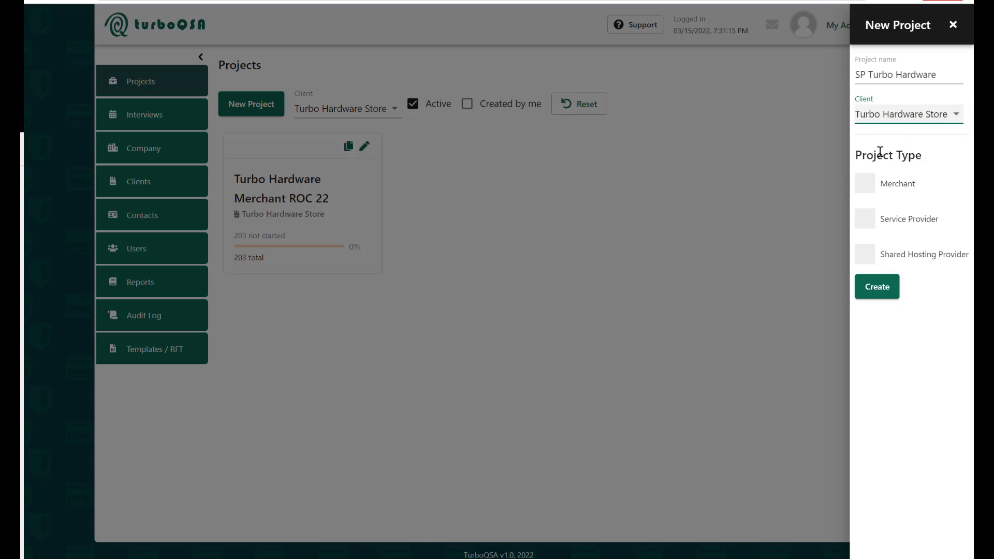
pyautogui.click(864, 227)
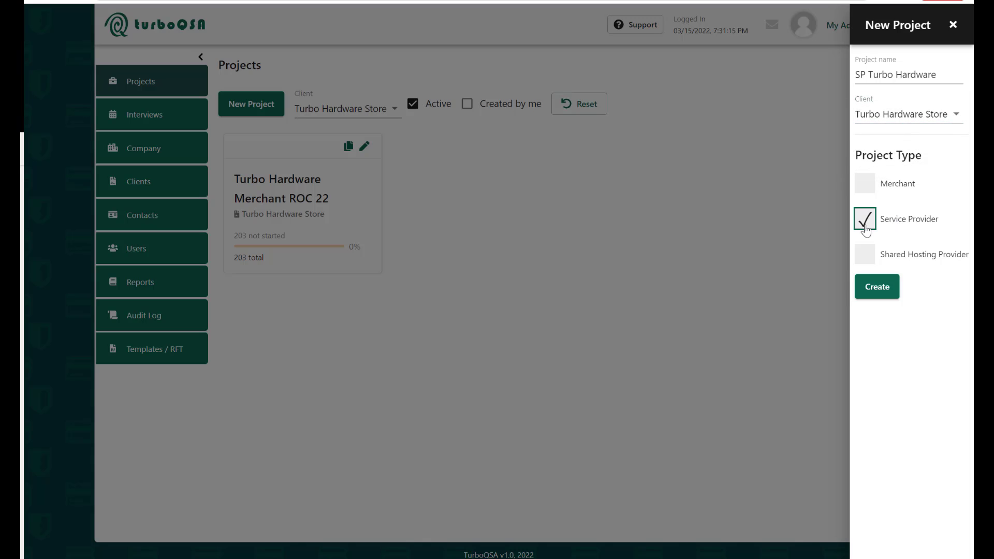
pyautogui.click(888, 289)
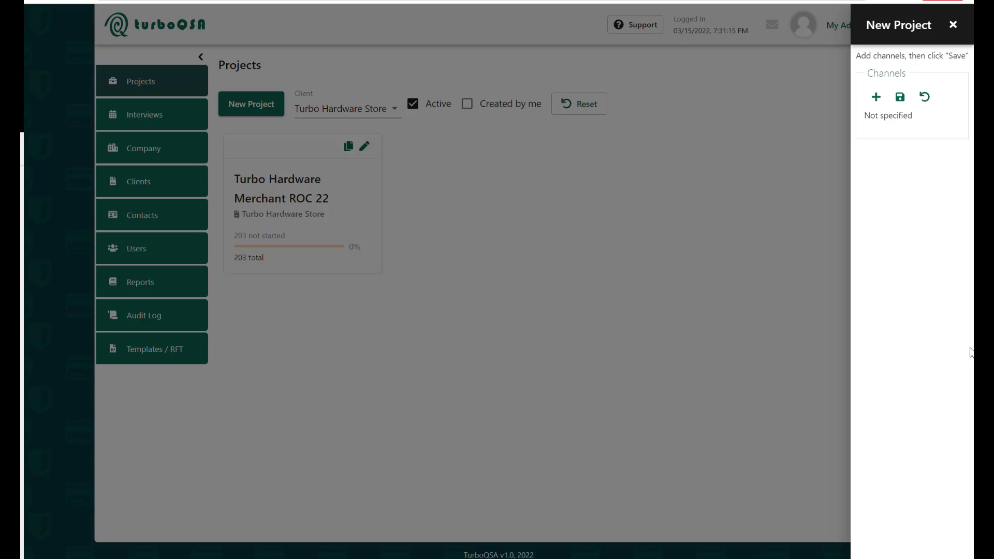
# - Review the preset service channels and add the Internet / e-commerce channel to the new project
pyautogui.click(876, 98)
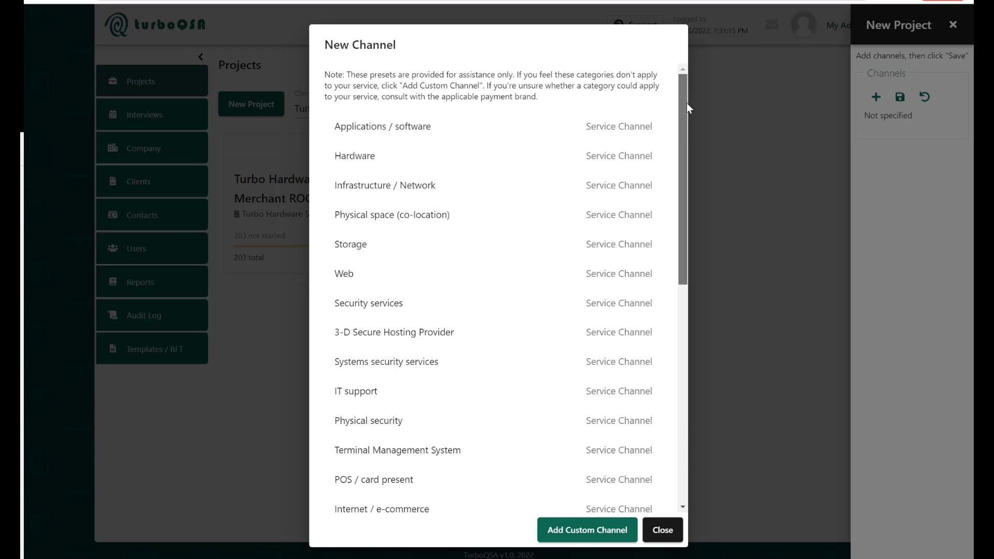
pyautogui.moveTo(686, 103); pyautogui.dragTo(690, 317)
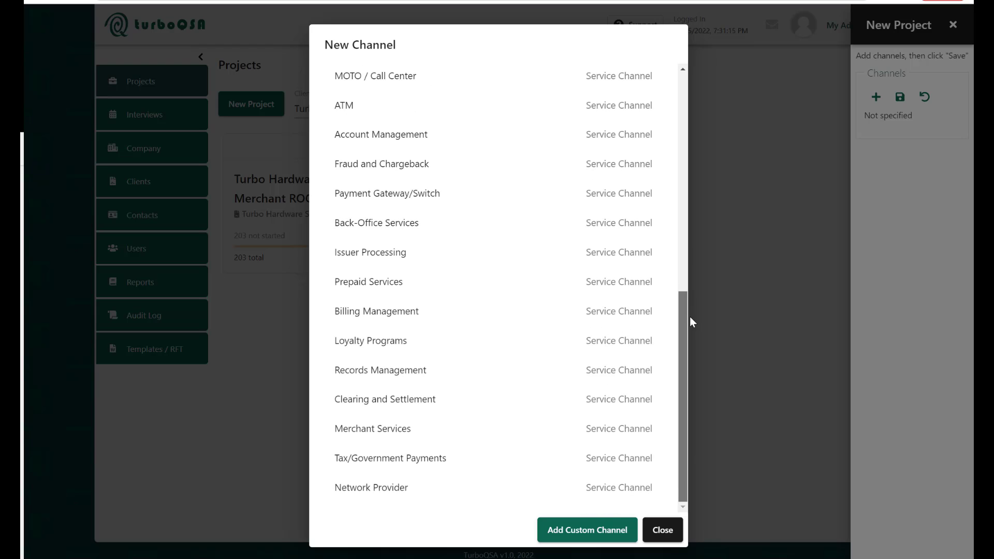
pyautogui.moveTo(686, 351); pyautogui.dragTo(676, 73)
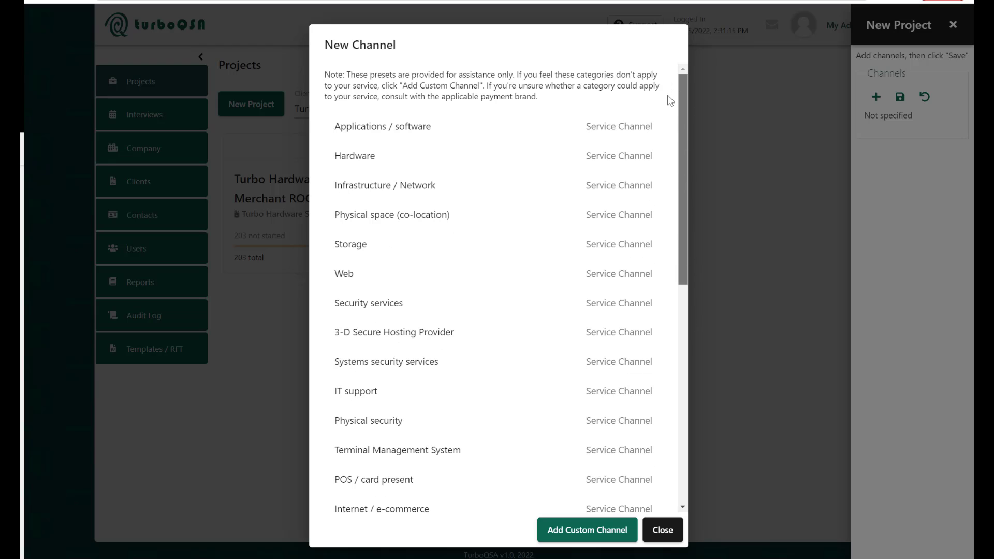
pyautogui.scroll(-2, 670, 119)
pyautogui.scroll(-3, 670, 119)
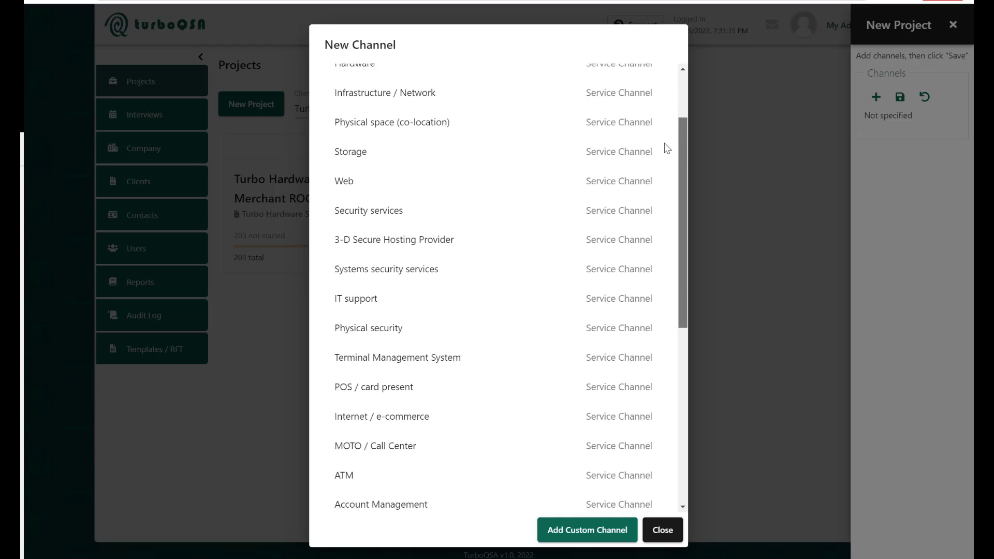
pyautogui.scroll(-2, 663, 150)
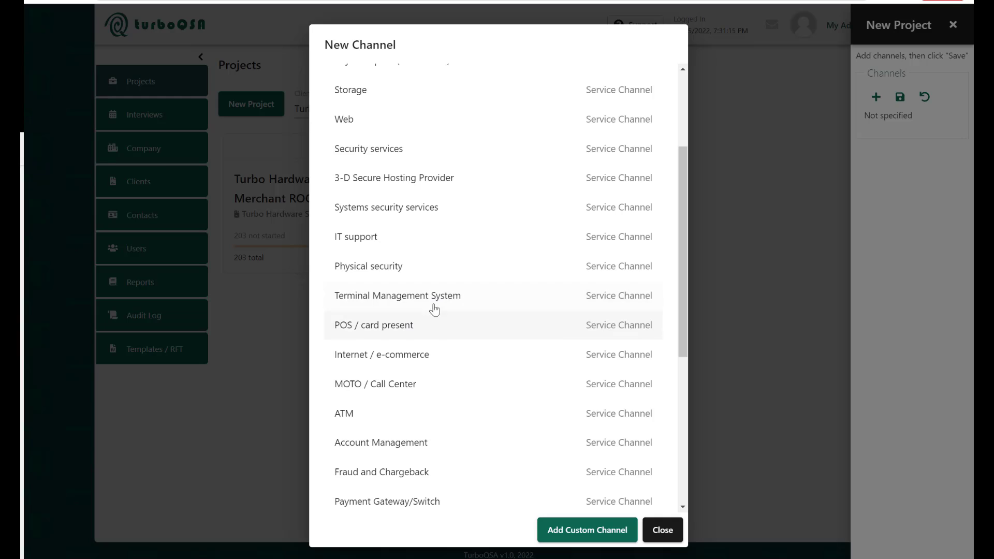
pyautogui.click(394, 357)
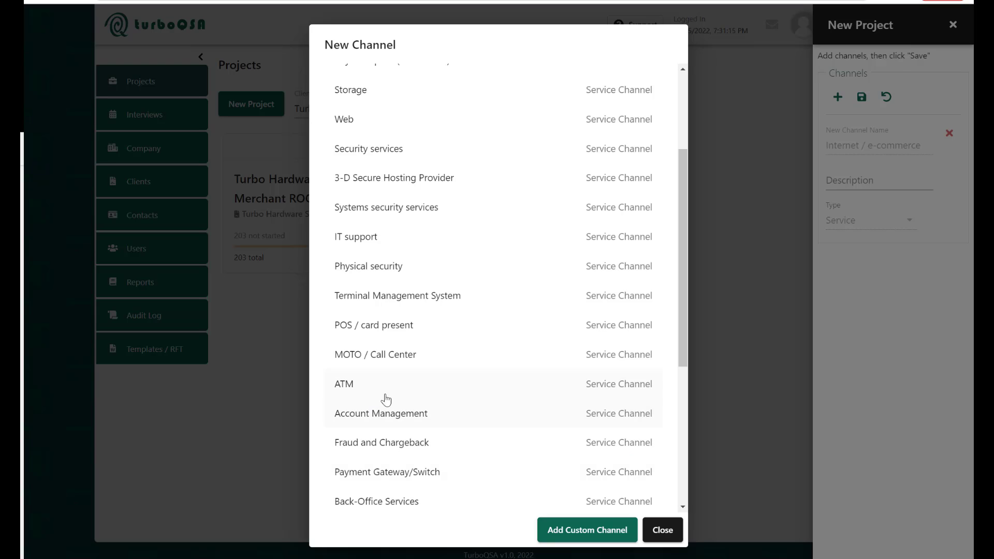
pyautogui.scroll(1, 412, 295)
pyautogui.scroll(-6, 413, 297)
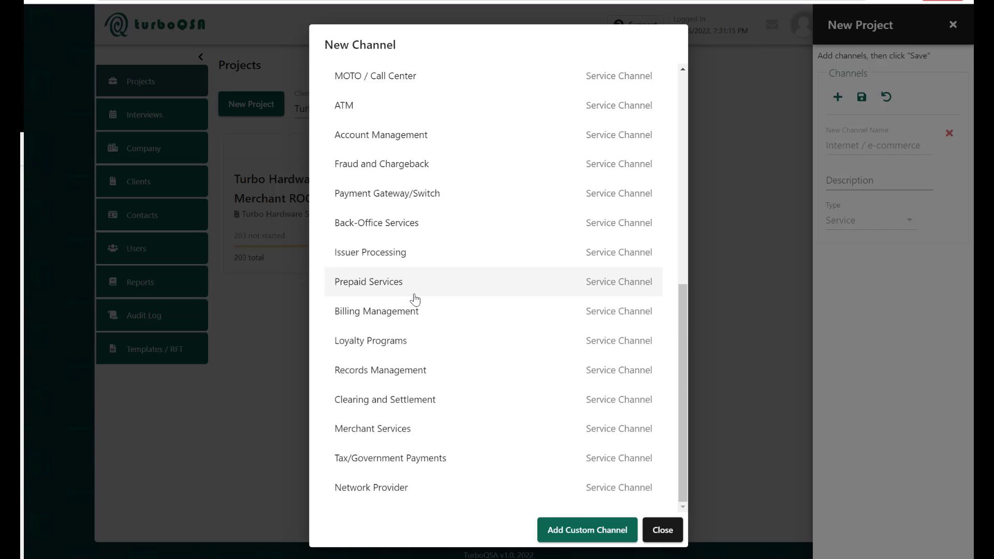
pyautogui.scroll(6, 414, 299)
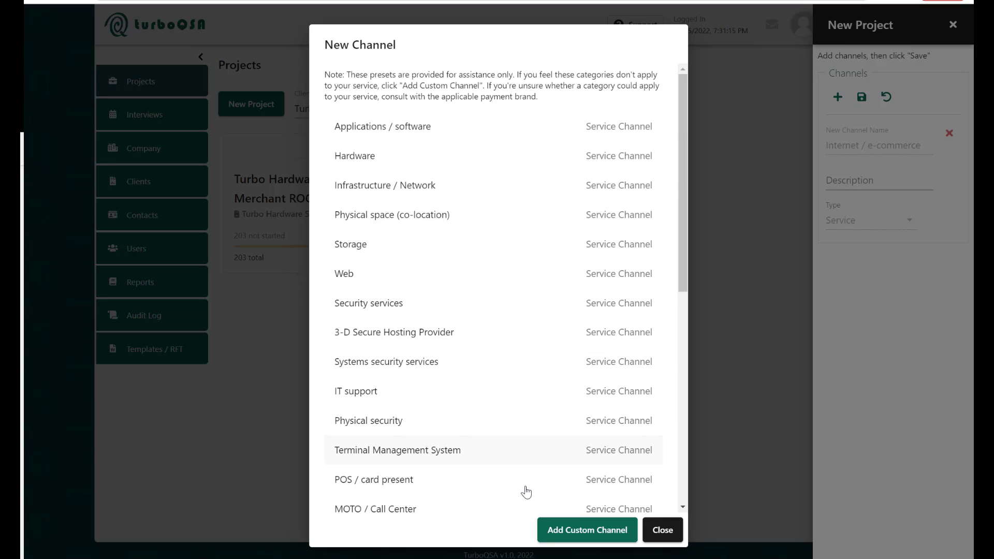
pyautogui.click(663, 533)
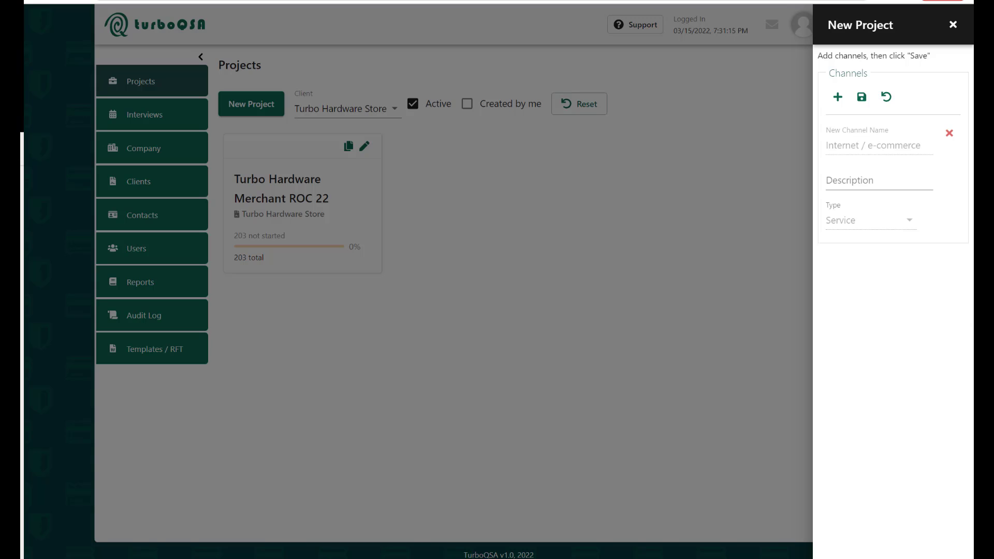
# - Describe the Internet / e-commerce channel as "Provides Payment Services for Licensed Hardware Stores online" and save the channels
pyautogui.click(860, 181)
pyautogui.write('Provides Paym')
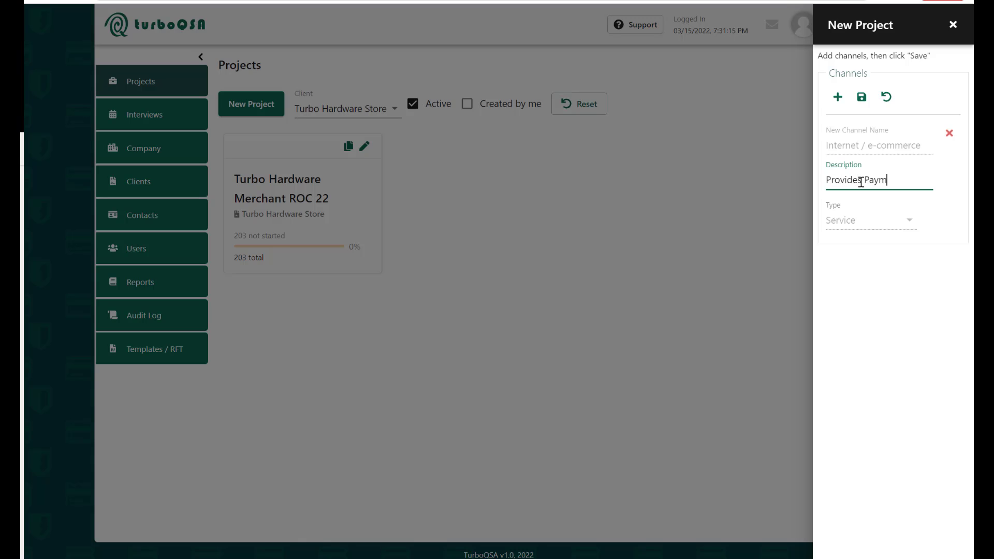
pyautogui.write('ent Services for Lice')
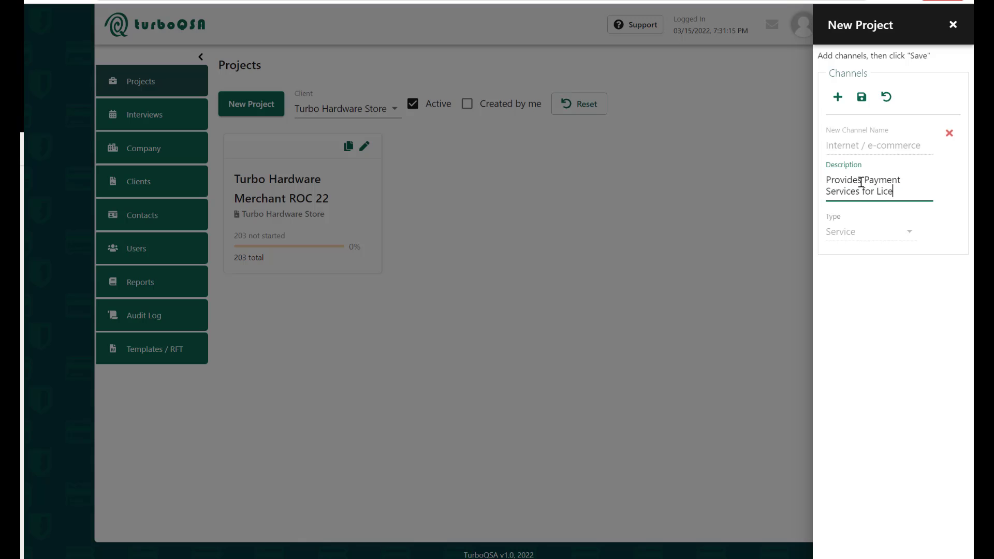
pyautogui.write('nsed Hardw')
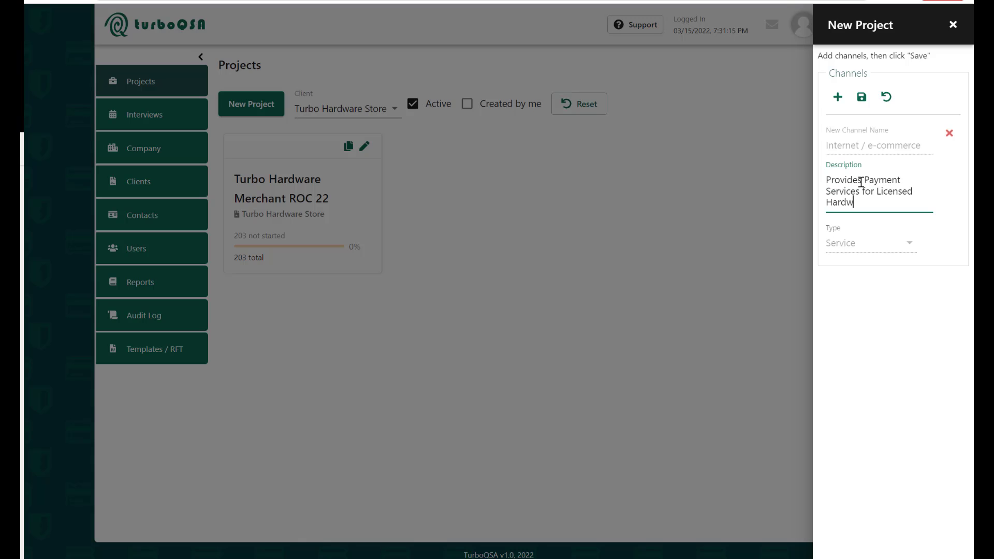
pyautogui.write('are Stores online')
pyautogui.click(861, 96)
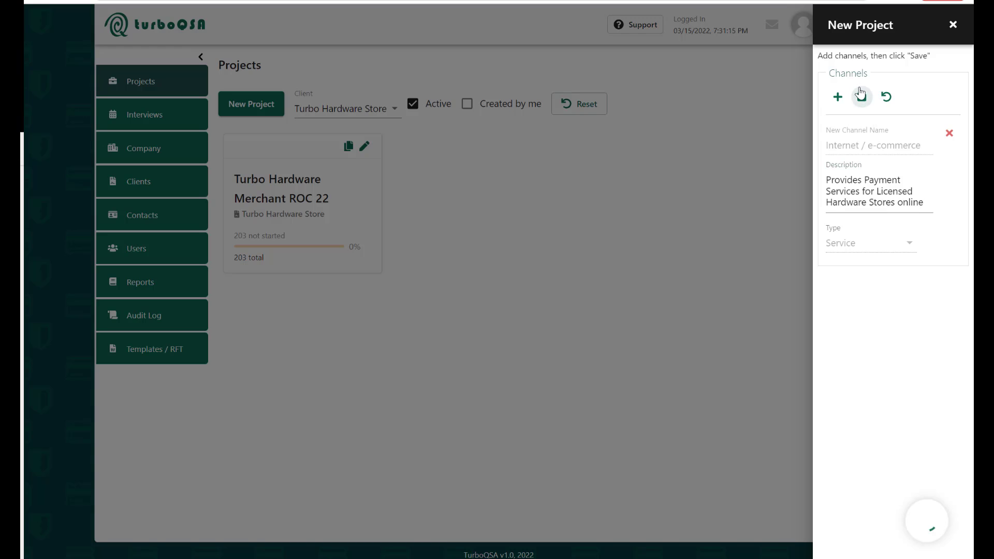